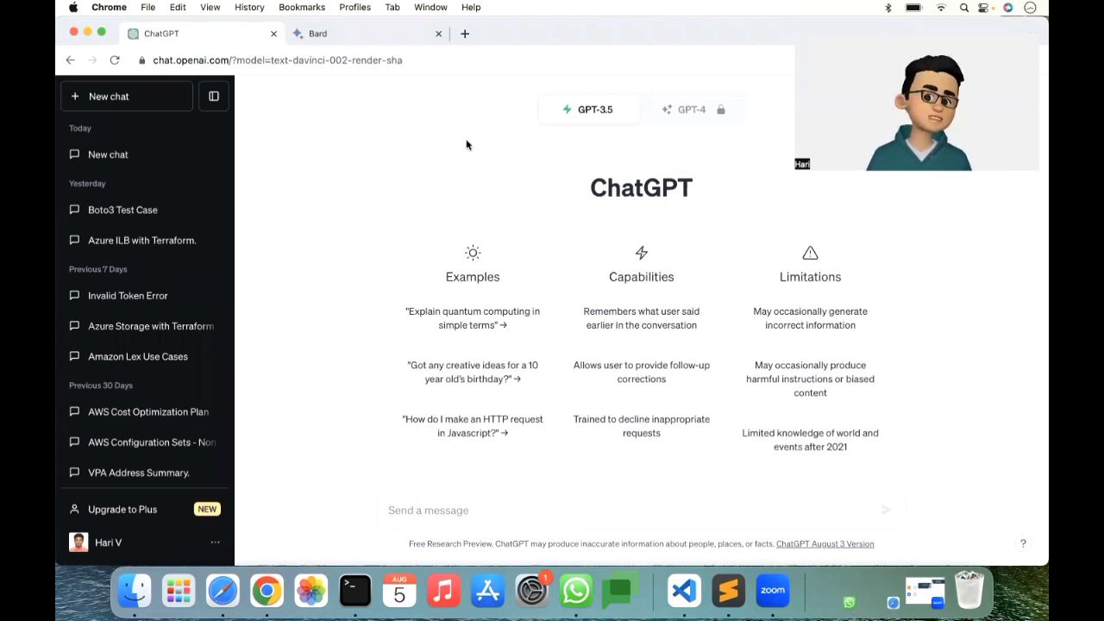
# - Switch between the Bard and ChatGPT tabs, ending on Bard's welcome page with three recent chats
pyautogui.click(398, 34)
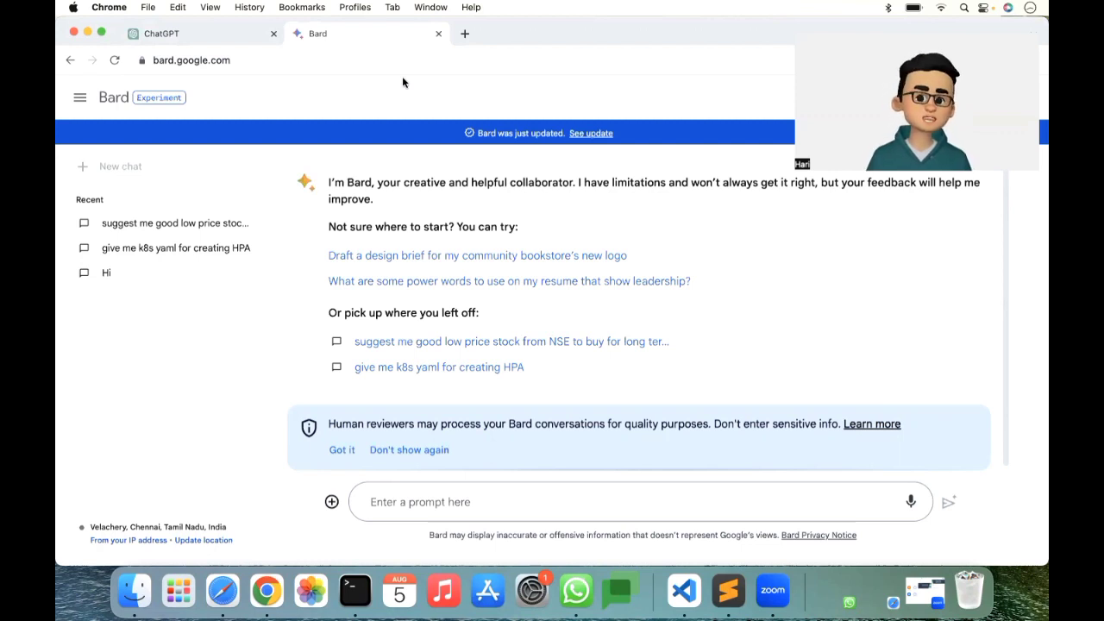
pyautogui.click(226, 34)
pyautogui.click(320, 38)
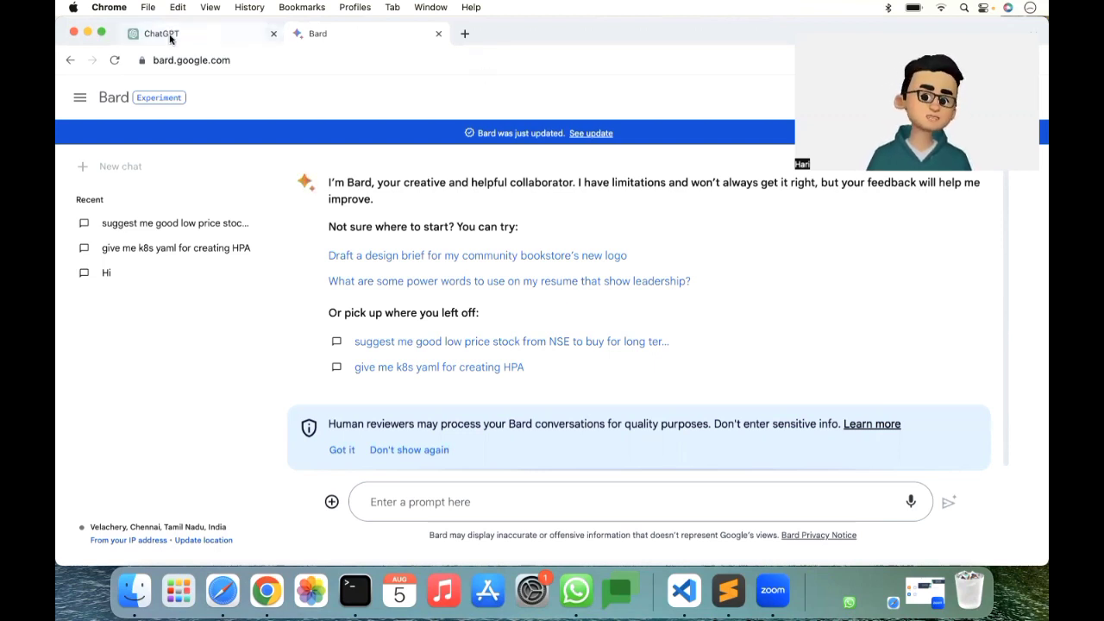
# - Return to ChatGPT's GPT-3.5 new-chat screen, check the GPT-3.5 and GPT-4 options, and focus the empty message box
pyautogui.click(171, 37)
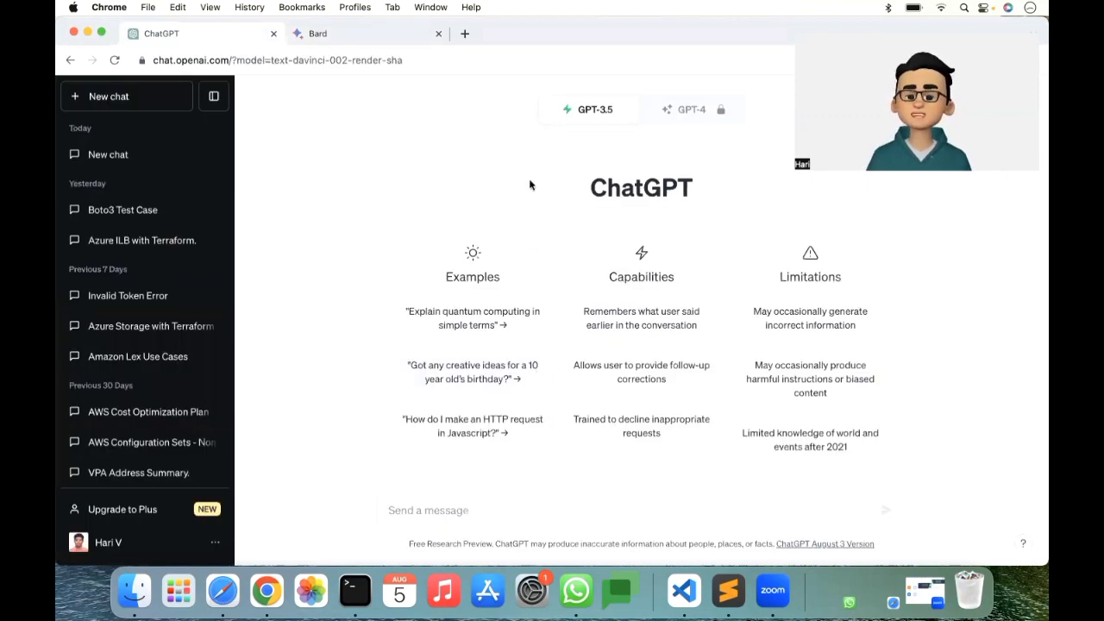
pyautogui.moveTo(596, 128)
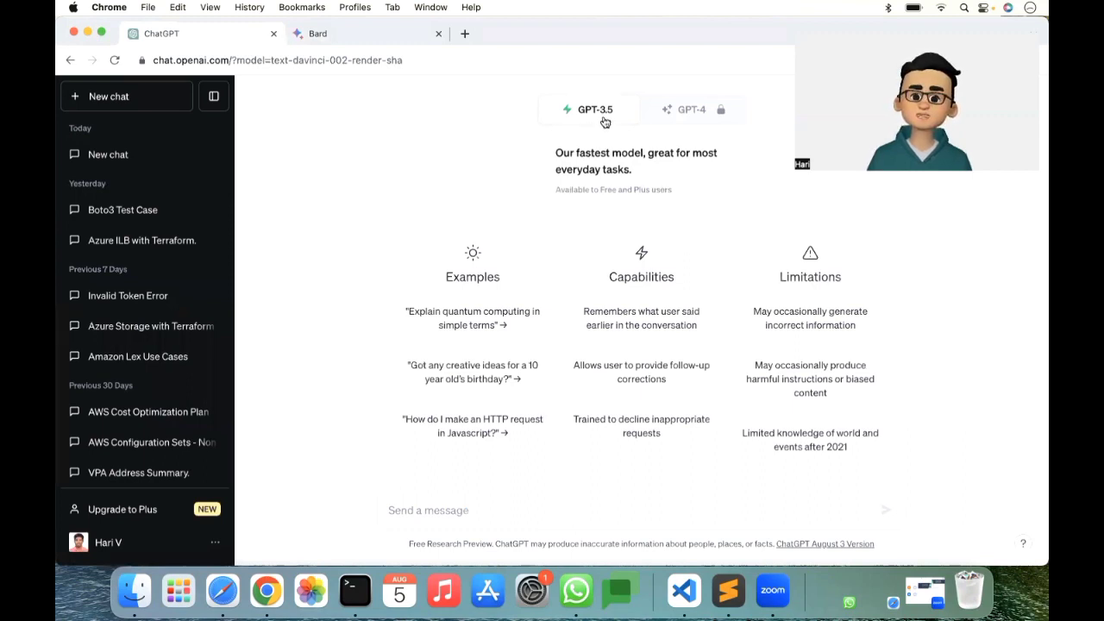
pyautogui.moveTo(662, 112)
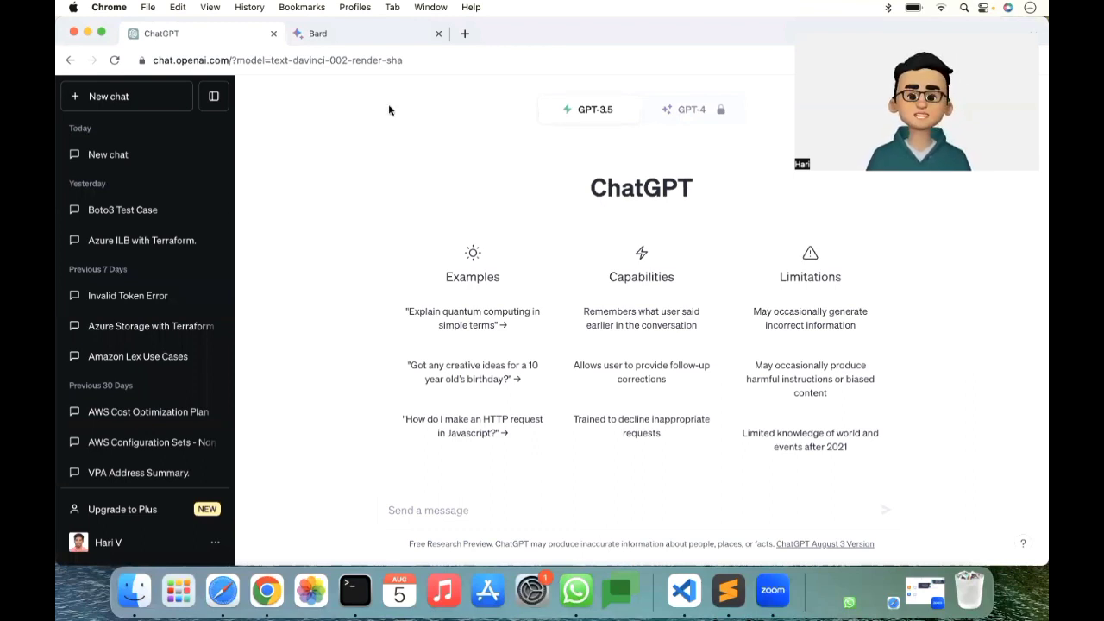
pyautogui.click(347, 39)
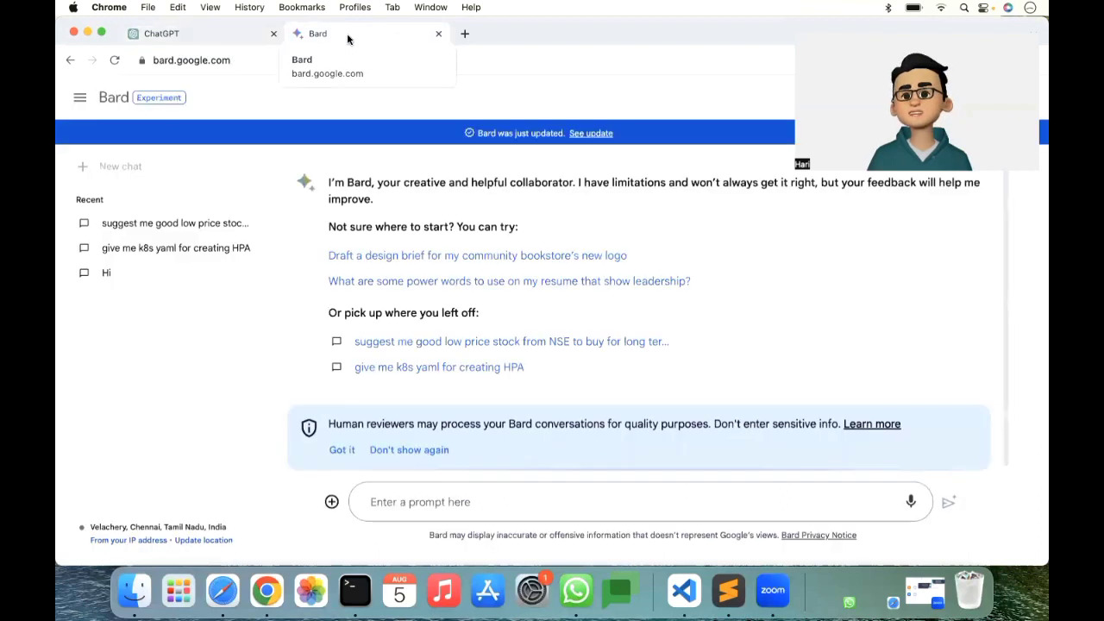
pyautogui.click(224, 34)
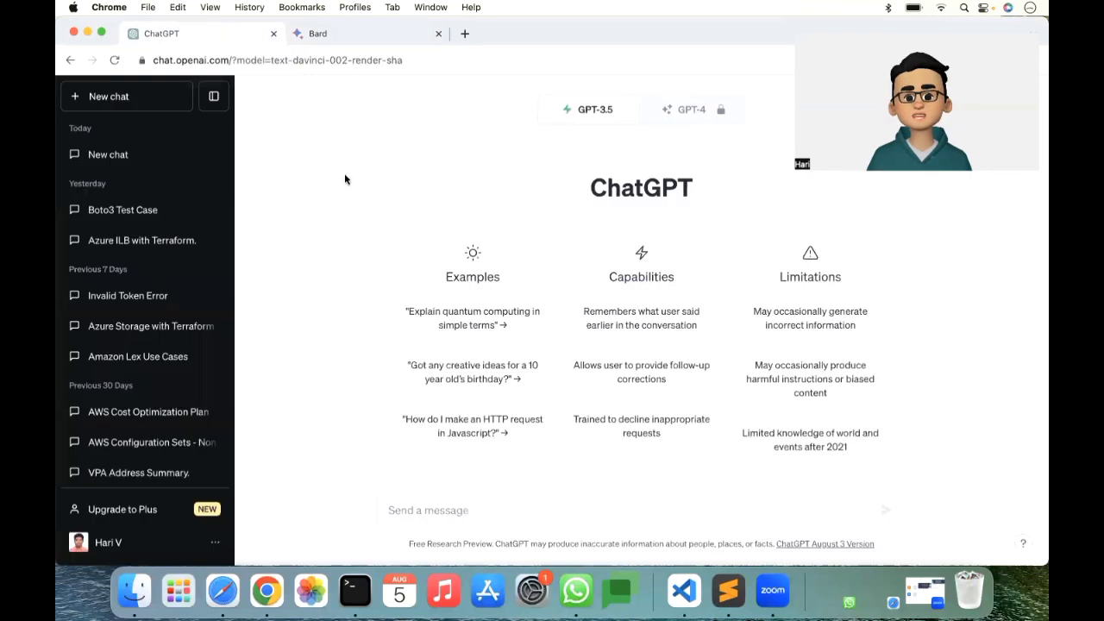
pyautogui.click(454, 516)
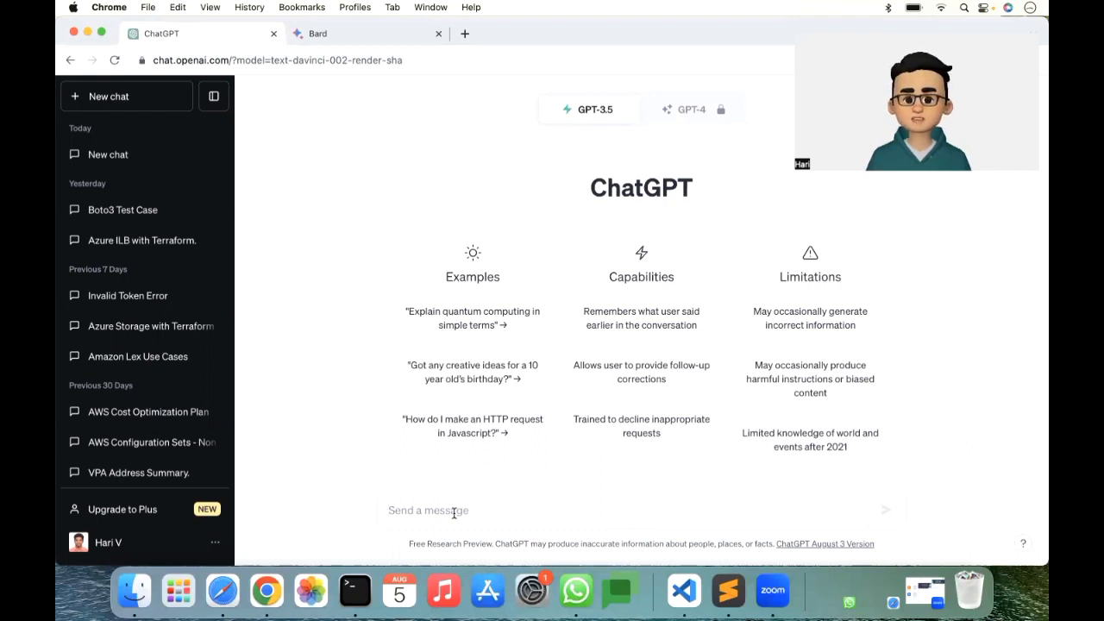
# - Ask ChatGPT 'Hey, can you please give a example code for Python Function'
pyautogui.write('Hey')
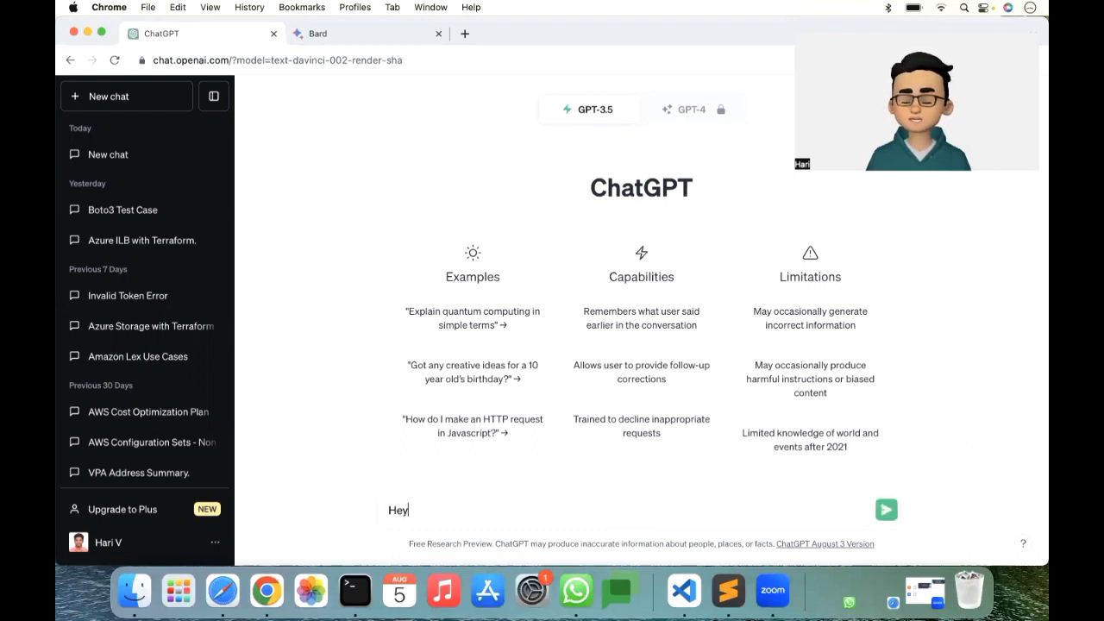
pyautogui.write(', can you please')
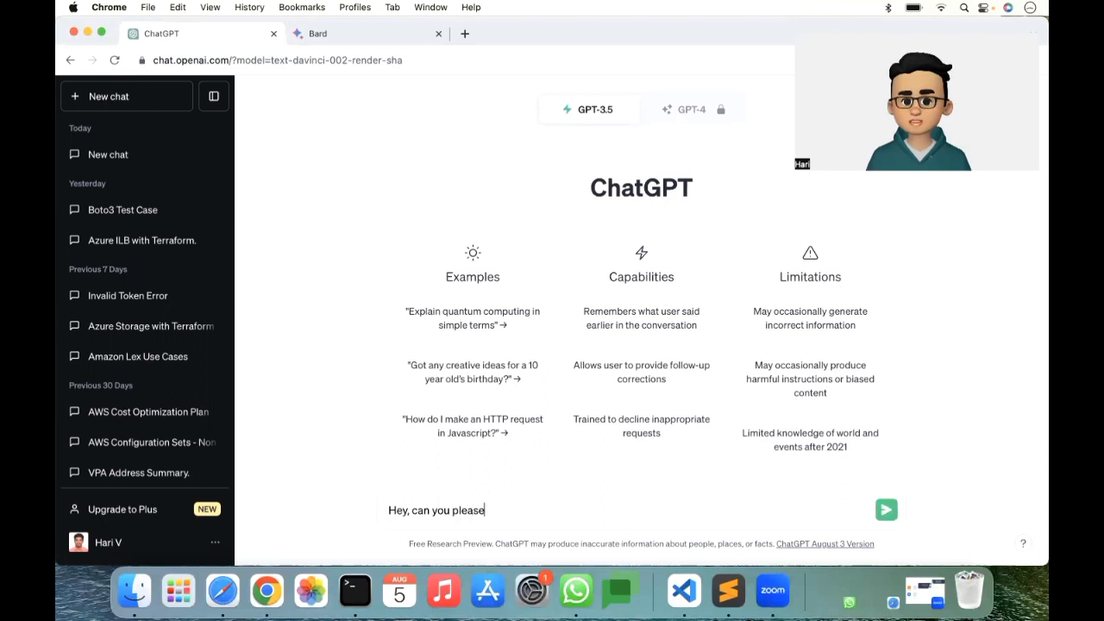
pyautogui.write(' give a')
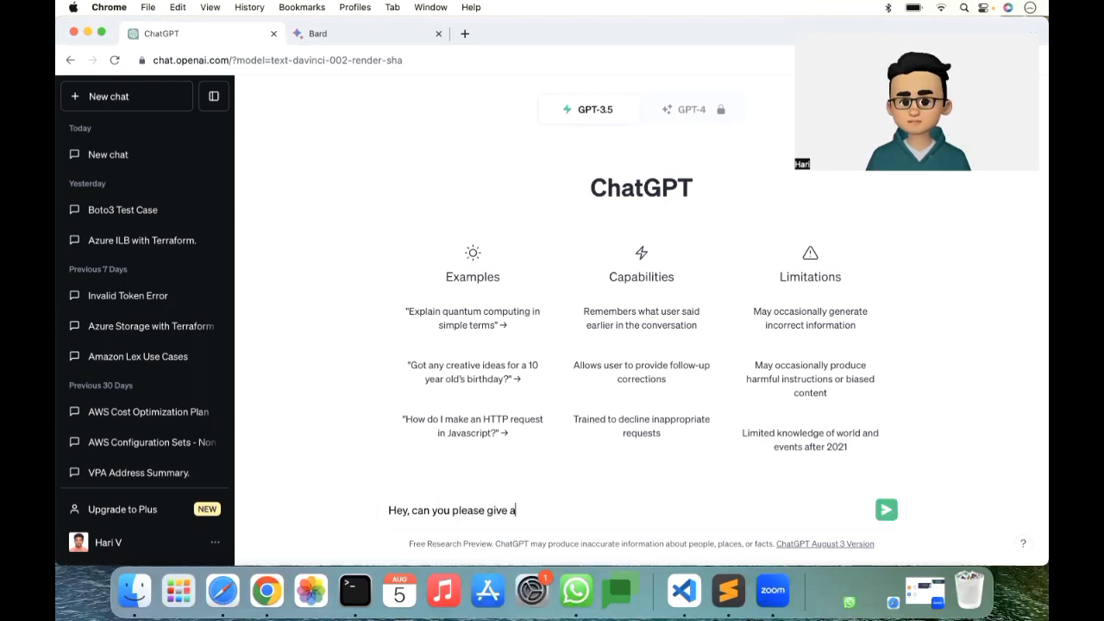
pyautogui.write(' exmaple cod')
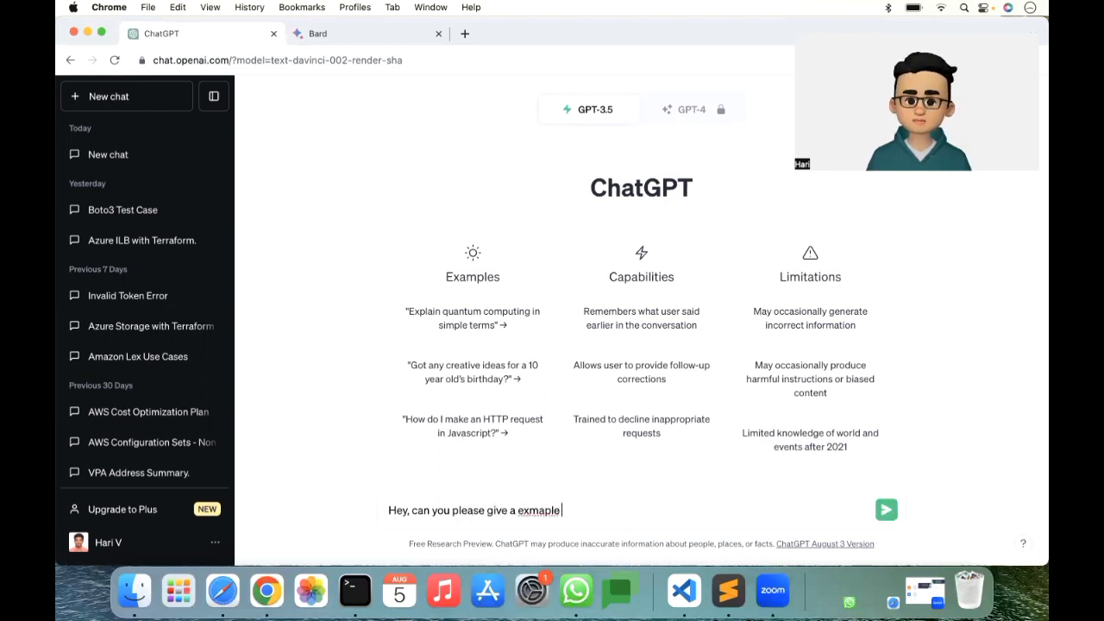
pyautogui.press('BackSpace')
pyautogui.press('BackSpace')
pyautogui.press('BackSpace')
pyautogui.press('BackSpace')
pyautogui.press('BackSpace')
pyautogui.press('BackSpace')
pyautogui.press('BackSpace')
pyautogui.press('BackSpace')
pyautogui.press('BackSpace')
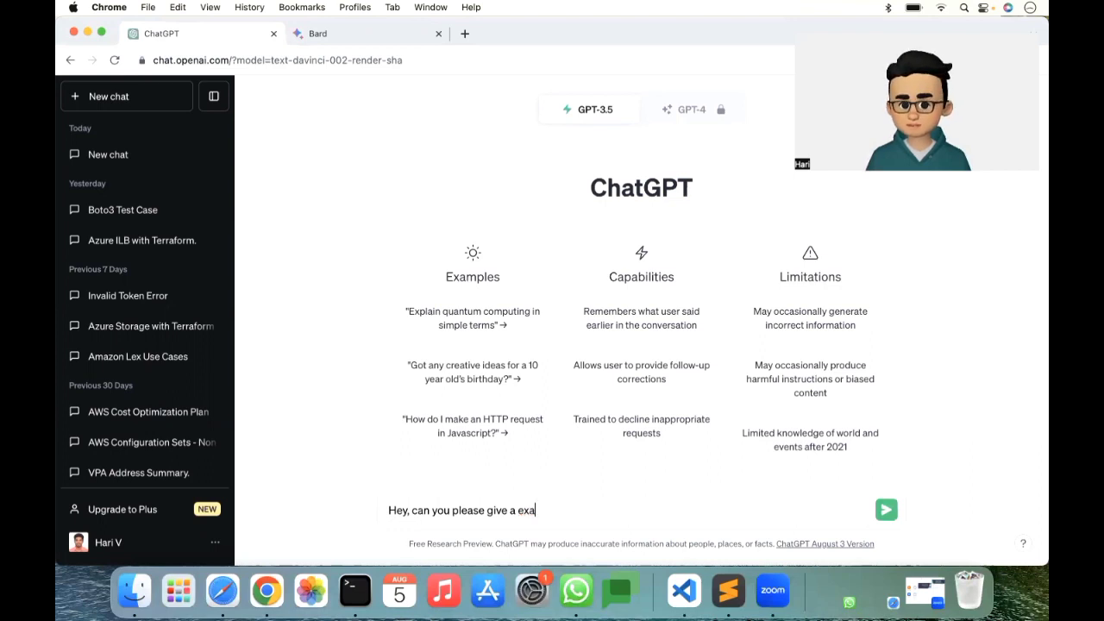
pyautogui.write('ample cod')
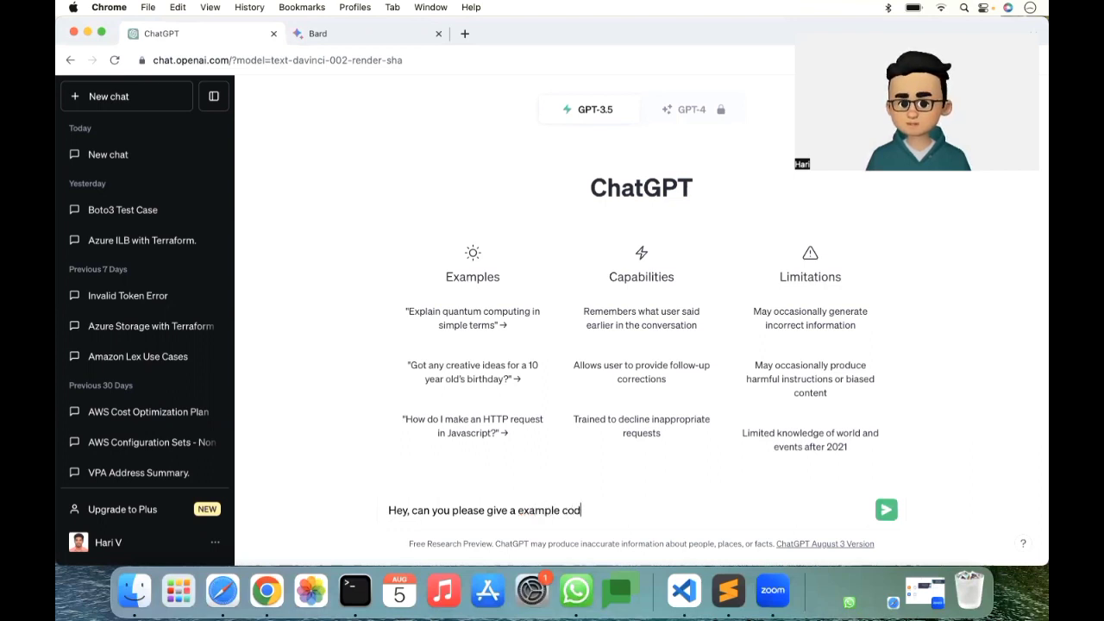
pyautogui.write('e for Pyth')
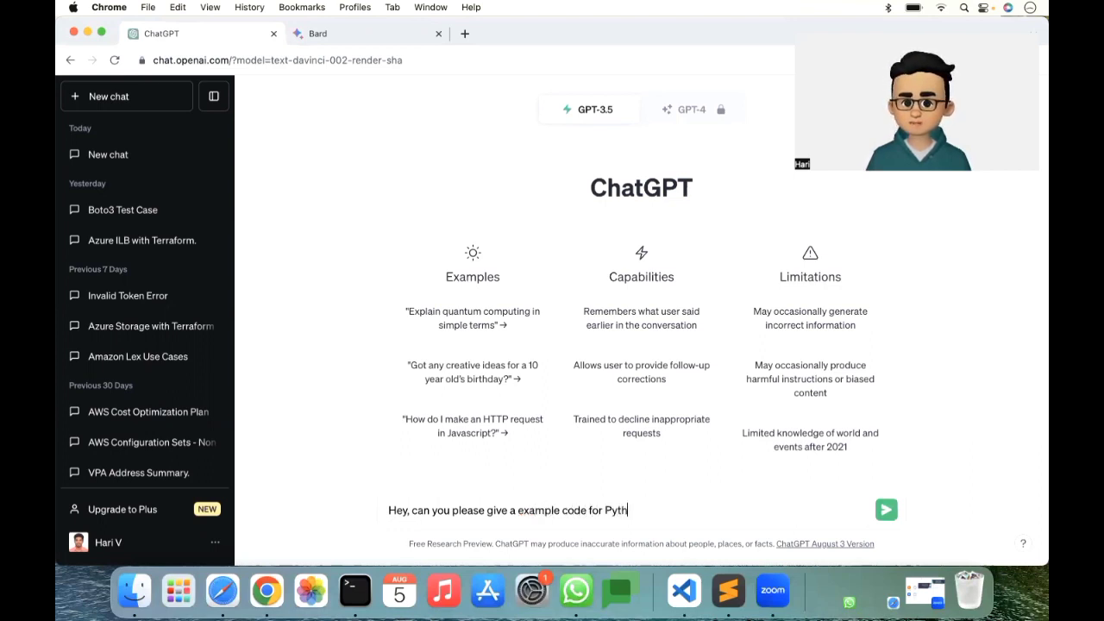
pyautogui.write('on Function')
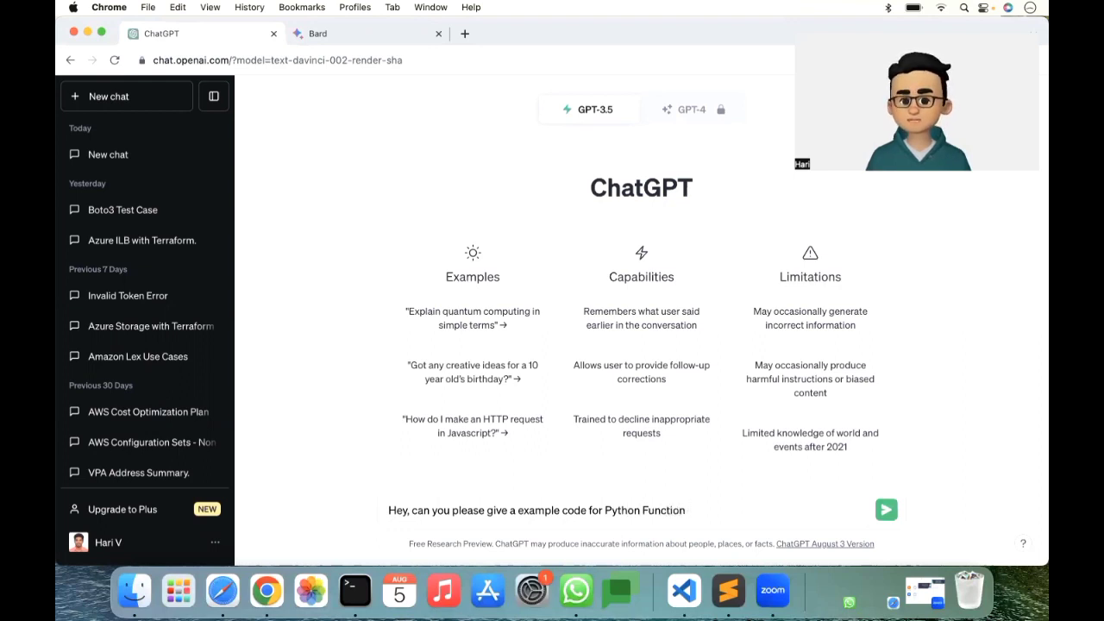
pyautogui.press('Return')
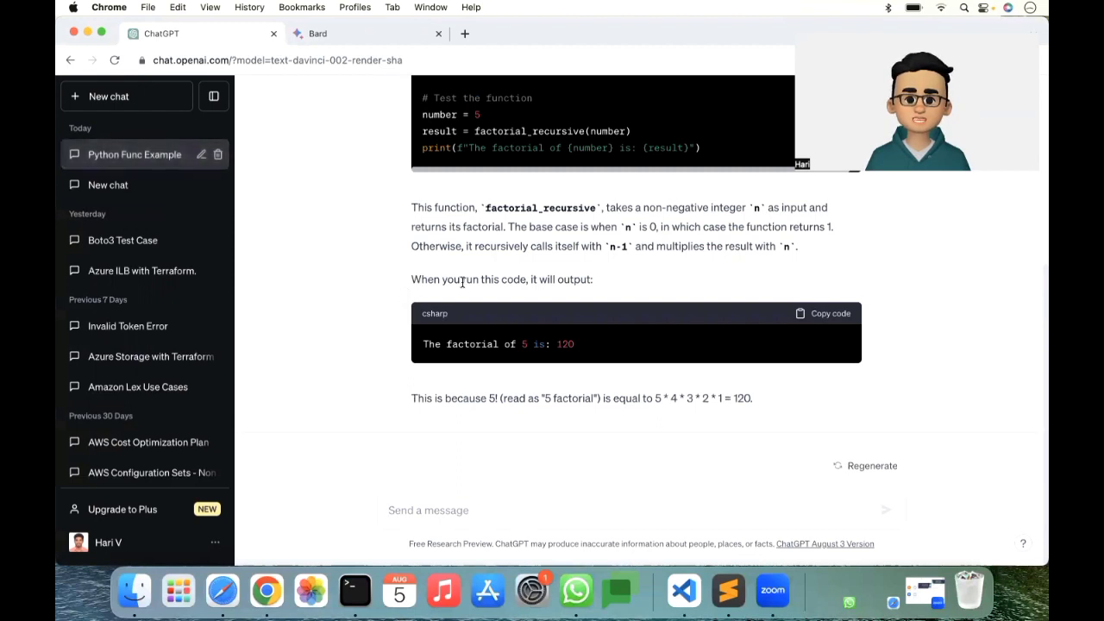
# - Scroll through ChatGPT's recursive factorial reply ending 'The factorial of 5 is: 120'
pyautogui.scroll(2, 698, 265)
pyautogui.scroll(4, 699, 265)
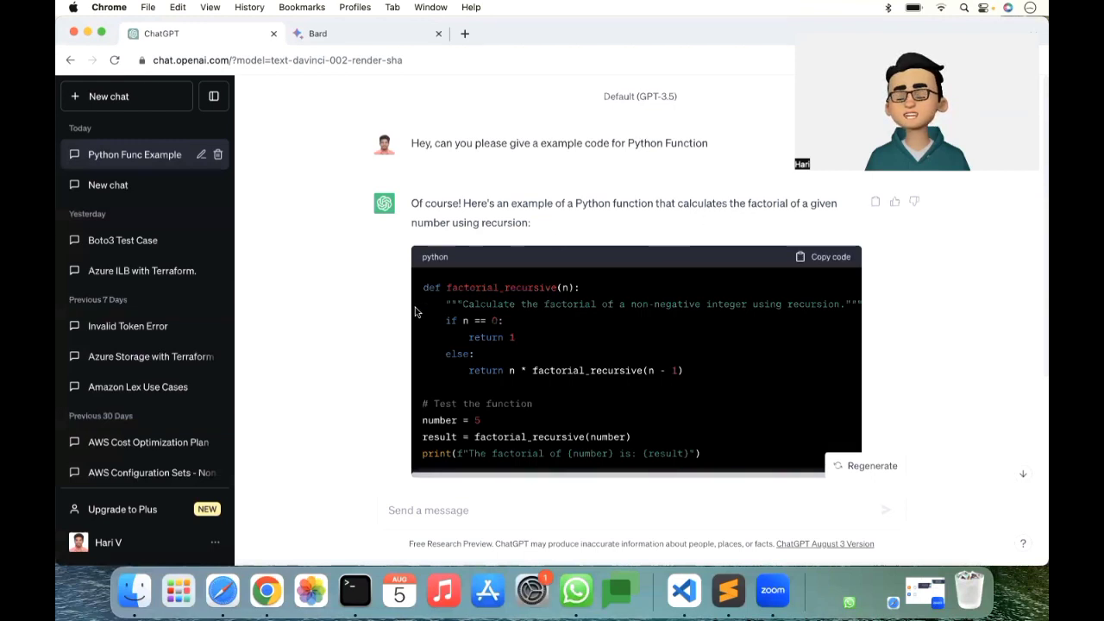
pyautogui.scroll(-6, 363, 324)
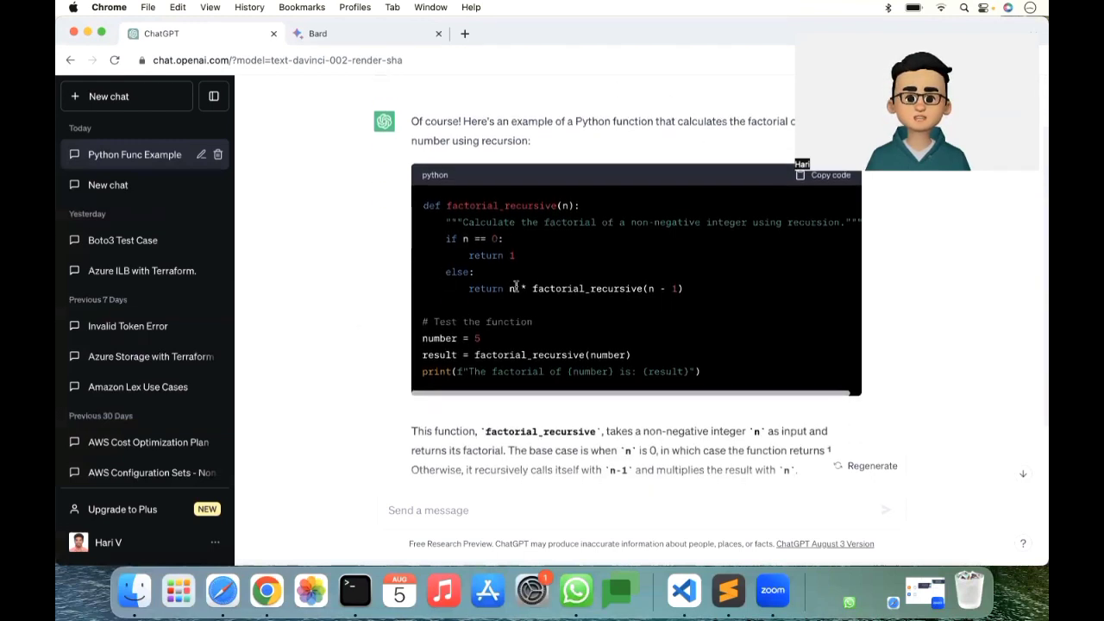
pyautogui.scroll(-1, 463, 321)
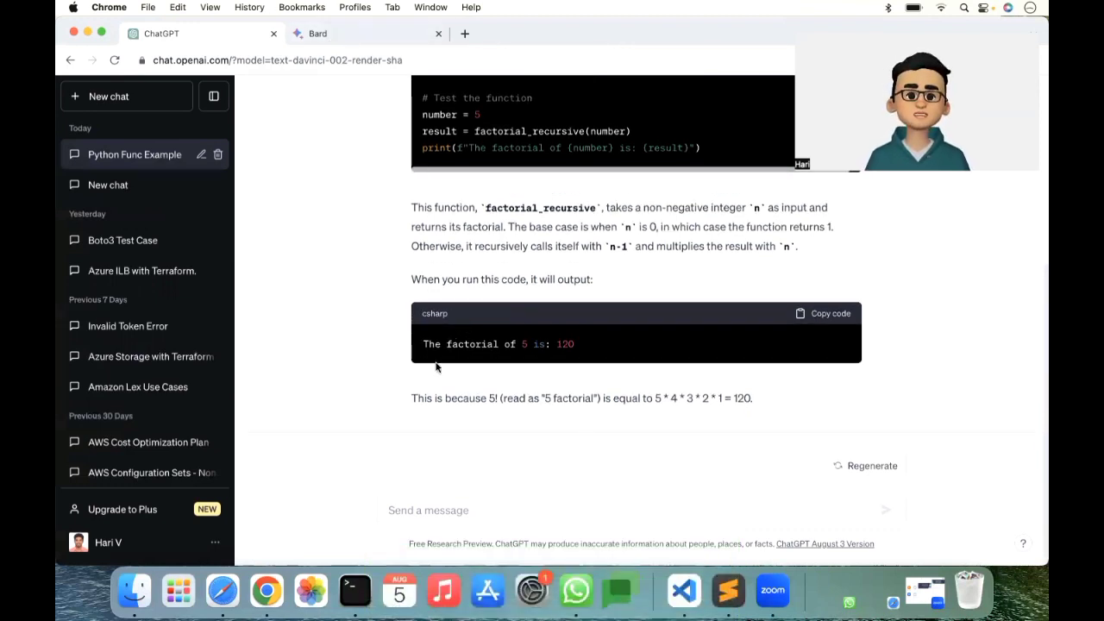
pyautogui.scroll(5, 459, 319)
pyautogui.scroll(1, 464, 292)
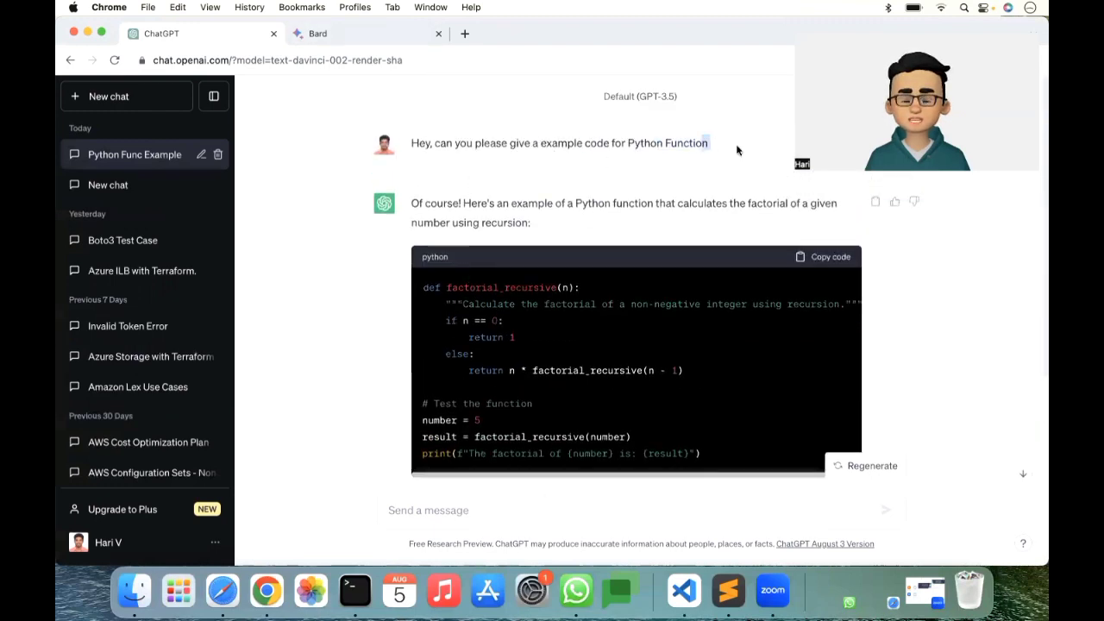
# - Copy the Python Function question from ChatGPT and send it to Bard
pyautogui.moveTo(712, 144); pyautogui.dragTo(399, 145)
pyautogui.press('super+c')
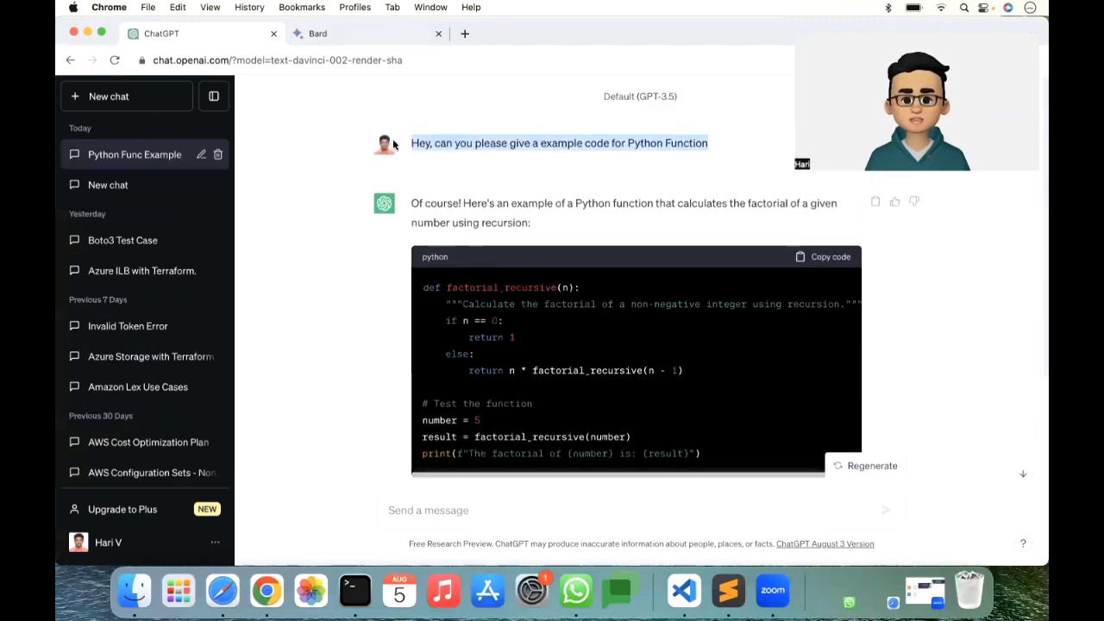
pyautogui.click(321, 34)
pyautogui.click(414, 500)
pyautogui.press('super+v')
pyautogui.press('Return')
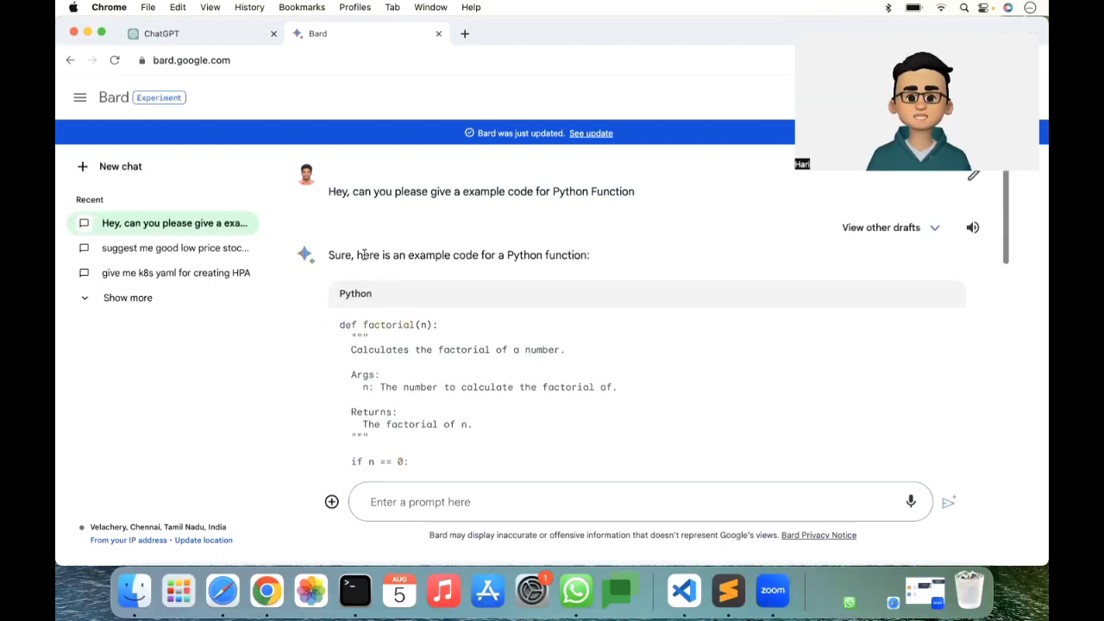
# - Compare Bard's factorial code answer with ChatGPT's, switching between the two tabs
pyautogui.moveTo(362, 259); pyautogui.dragTo(543, 261)
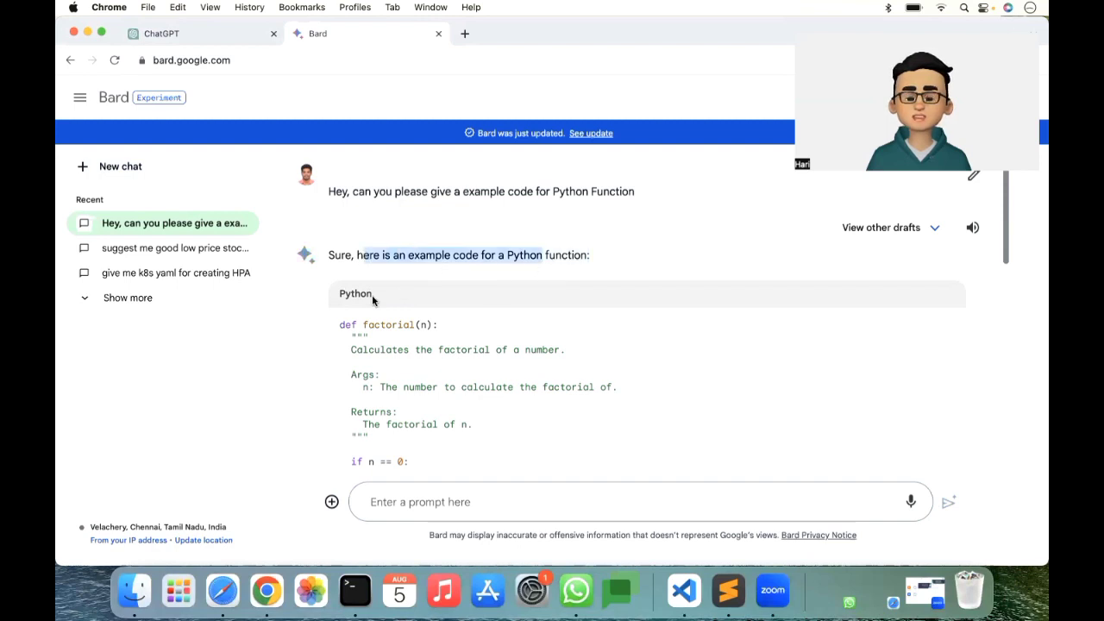
pyautogui.scroll(-4, 360, 353)
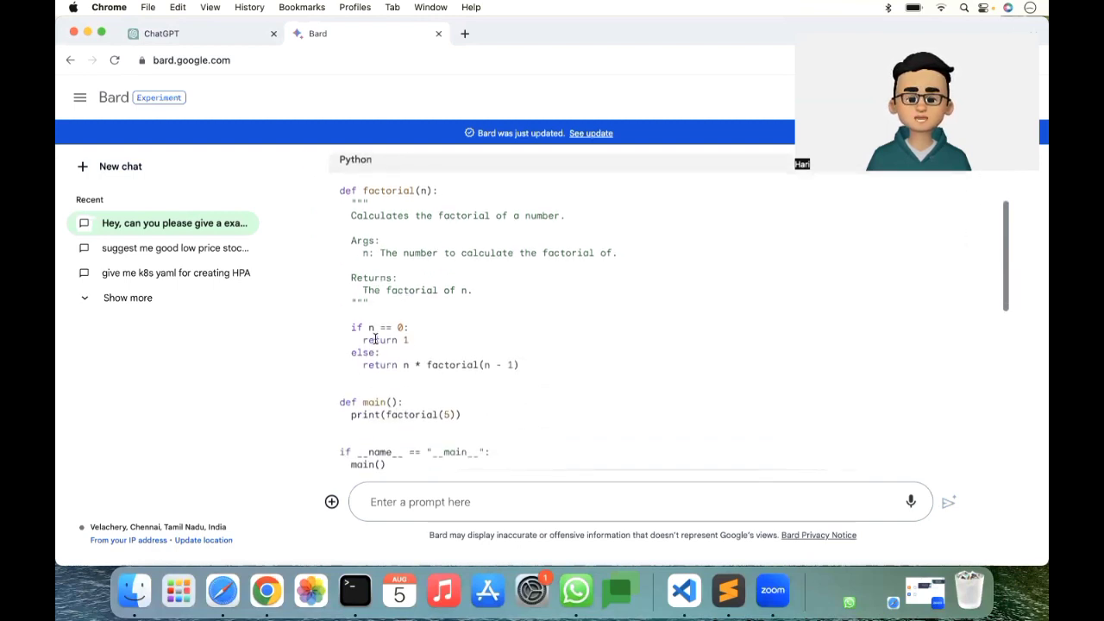
pyautogui.scroll(-2, 375, 339)
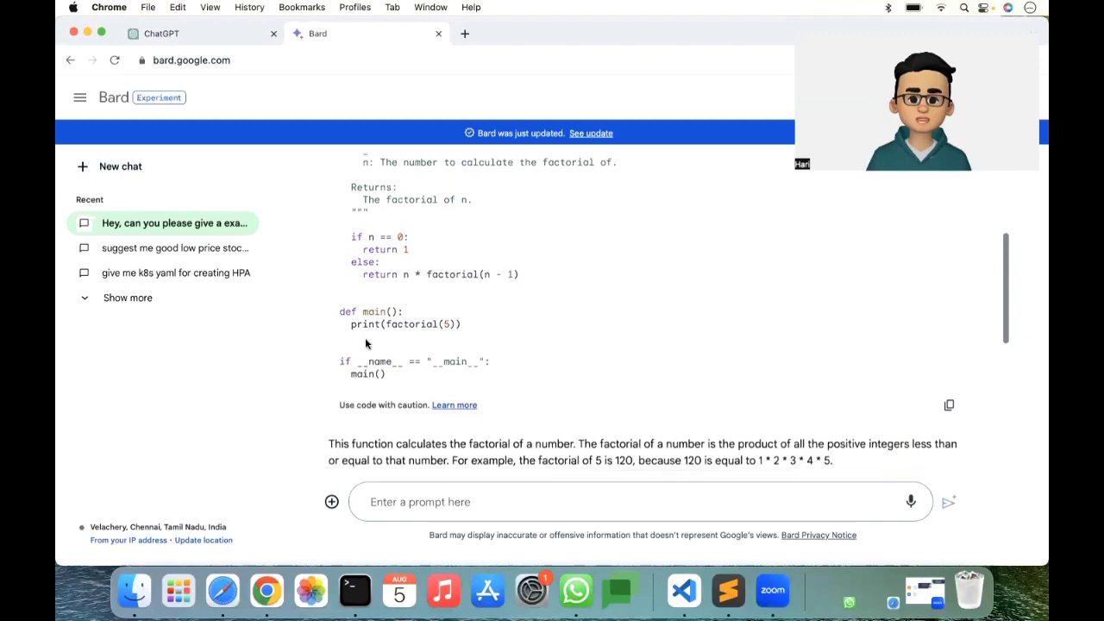
pyautogui.click(237, 42)
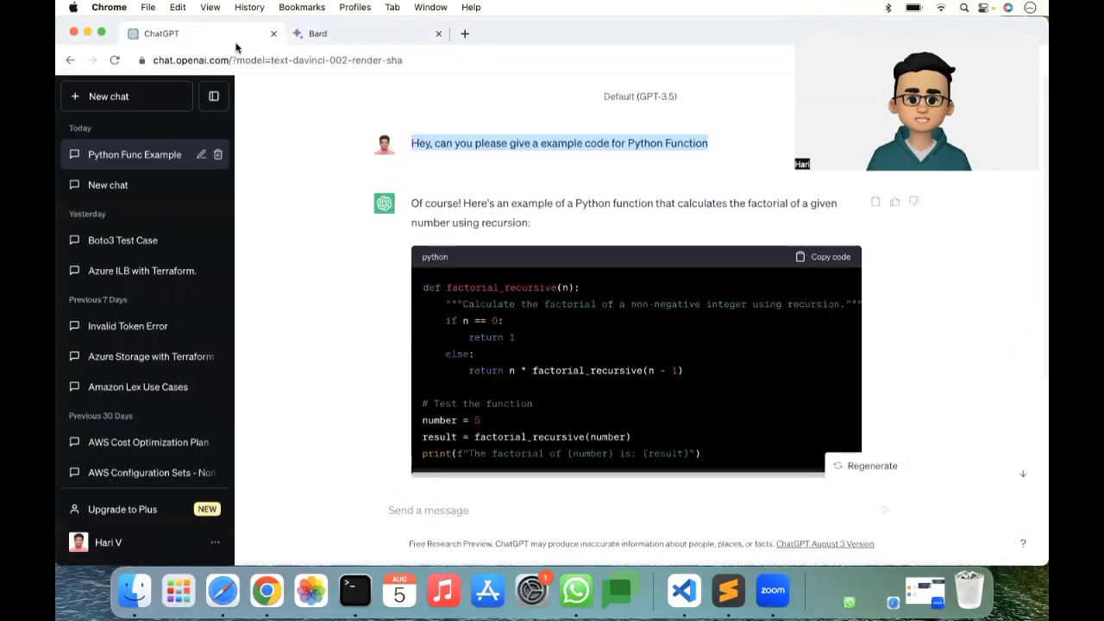
pyautogui.click(362, 36)
pyautogui.click(215, 39)
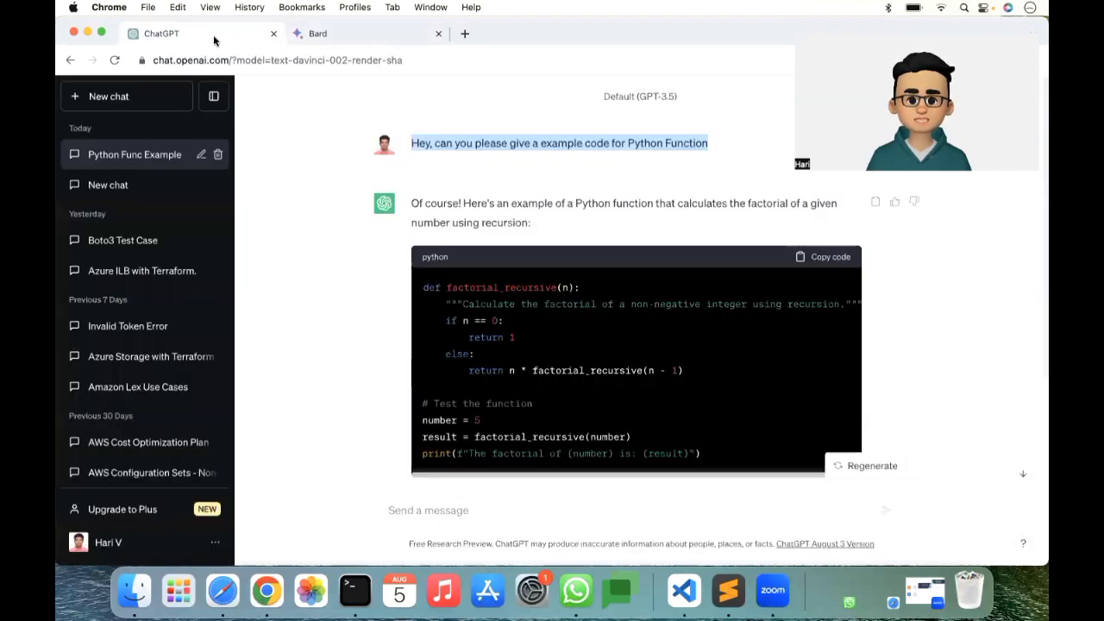
pyautogui.click(360, 41)
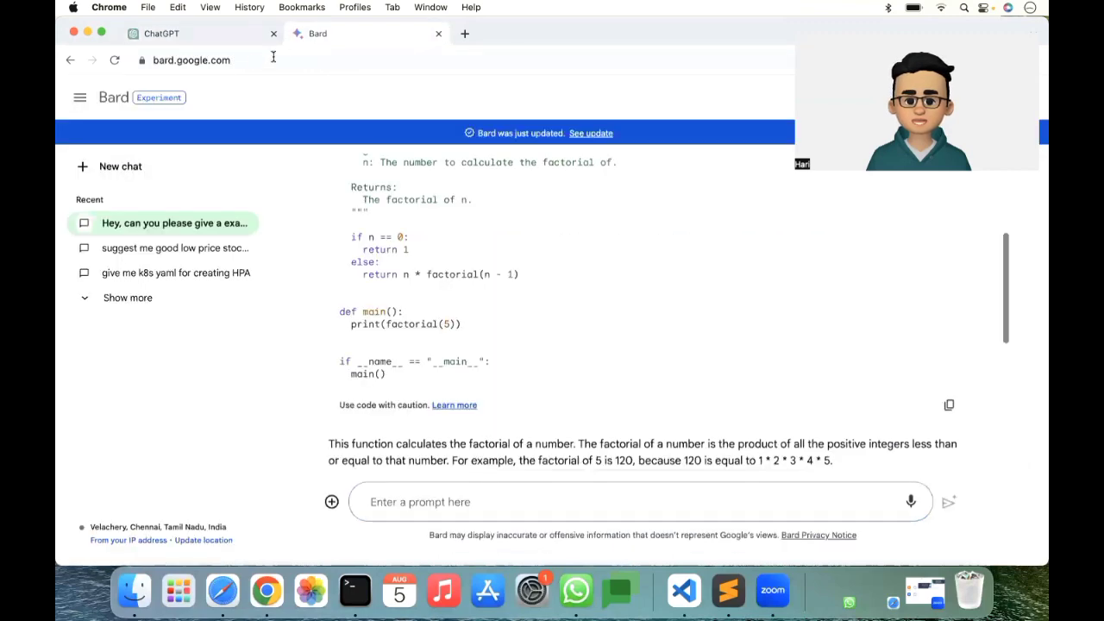
# - Read and highlight Bard's explanation of factorial() and main()
pyautogui.scroll(-5, 400, 359)
pyautogui.scroll(-2, 400, 359)
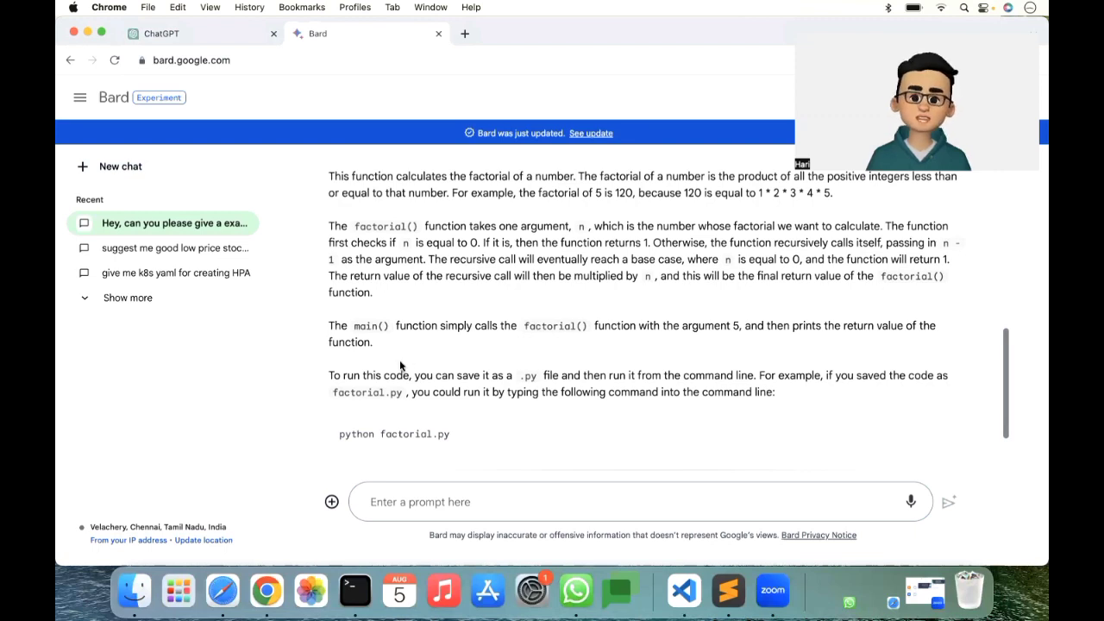
pyautogui.scroll(1, 408, 359)
pyautogui.moveTo(331, 189); pyautogui.dragTo(420, 366)
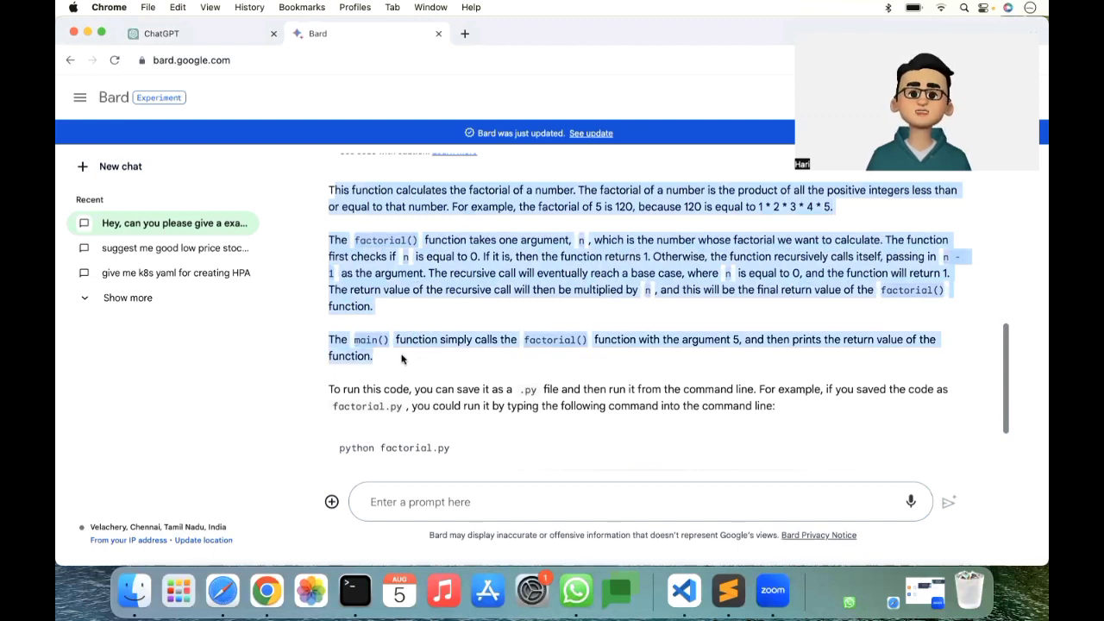
# - Scroll through ChatGPT's factorial answer and select the word 'if' in the code
pyautogui.click(203, 34)
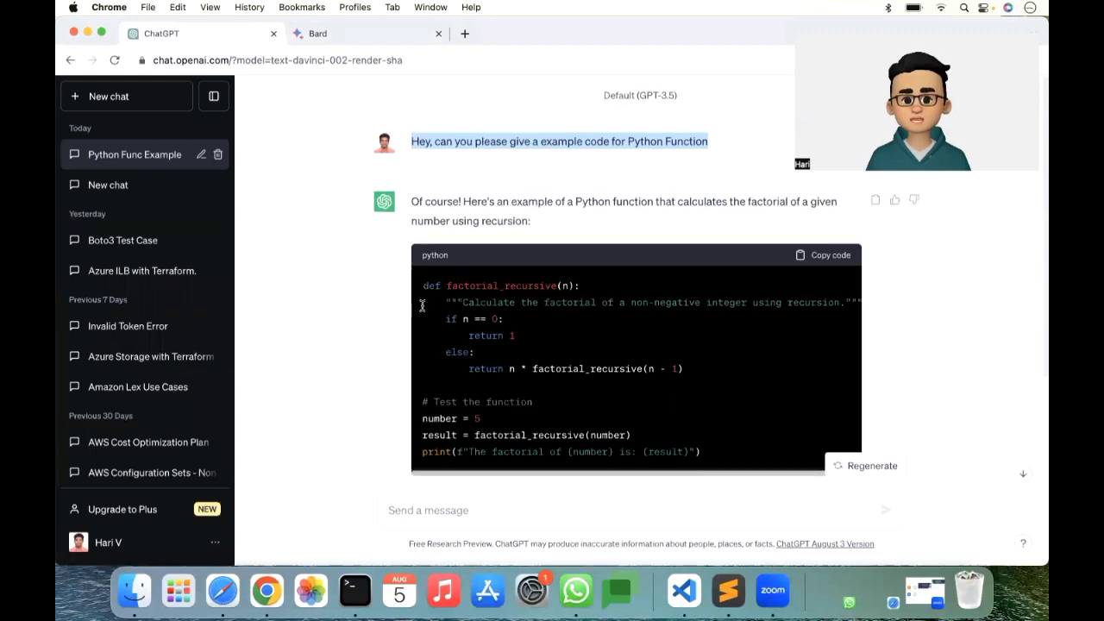
pyautogui.scroll(-2, 422, 305)
pyautogui.scroll(-1, 420, 317)
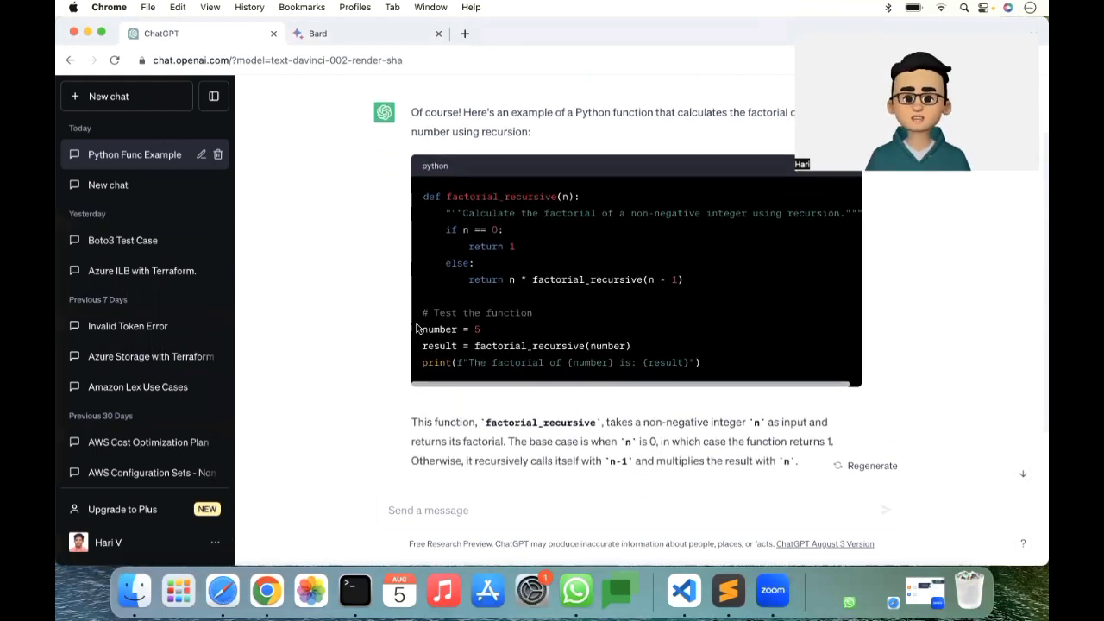
pyautogui.scroll(-5, 416, 329)
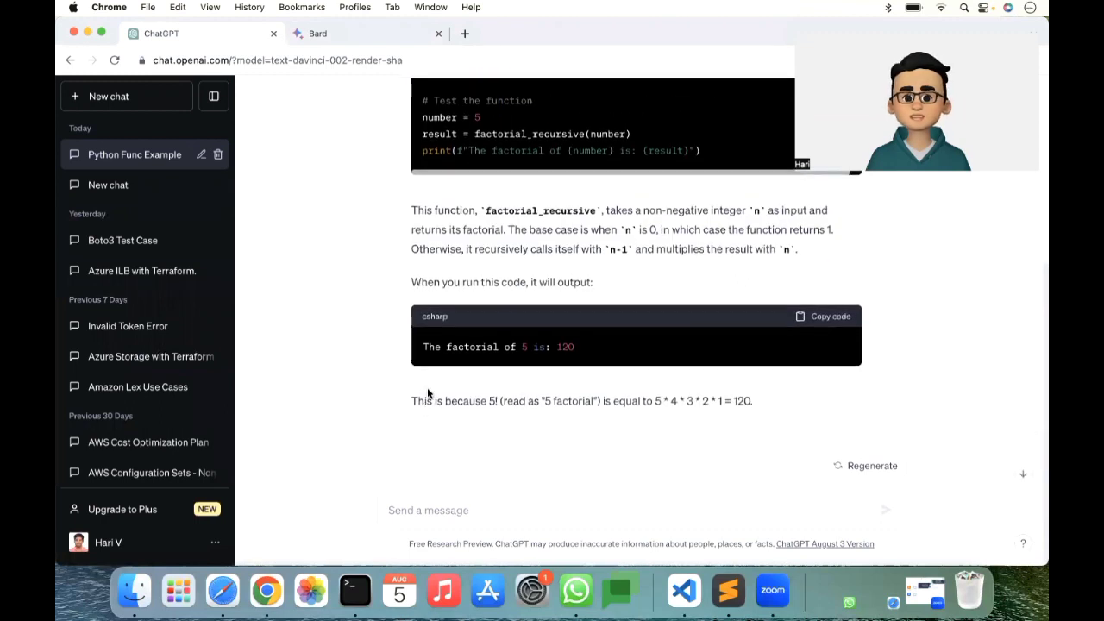
pyautogui.scroll(5, 428, 393)
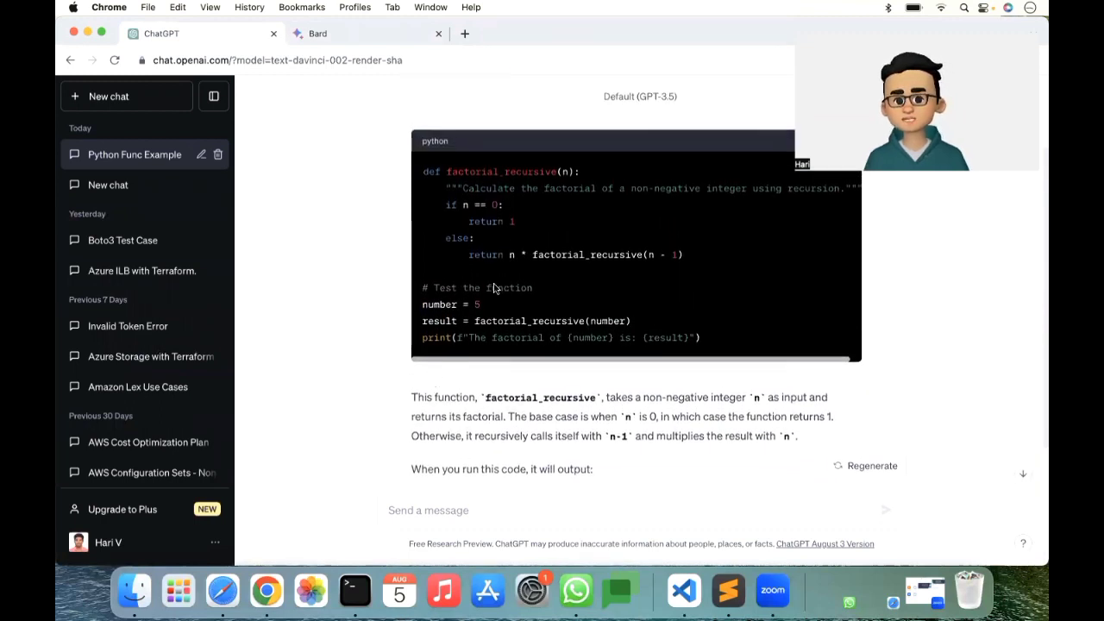
pyautogui.doubleClick(453, 204)
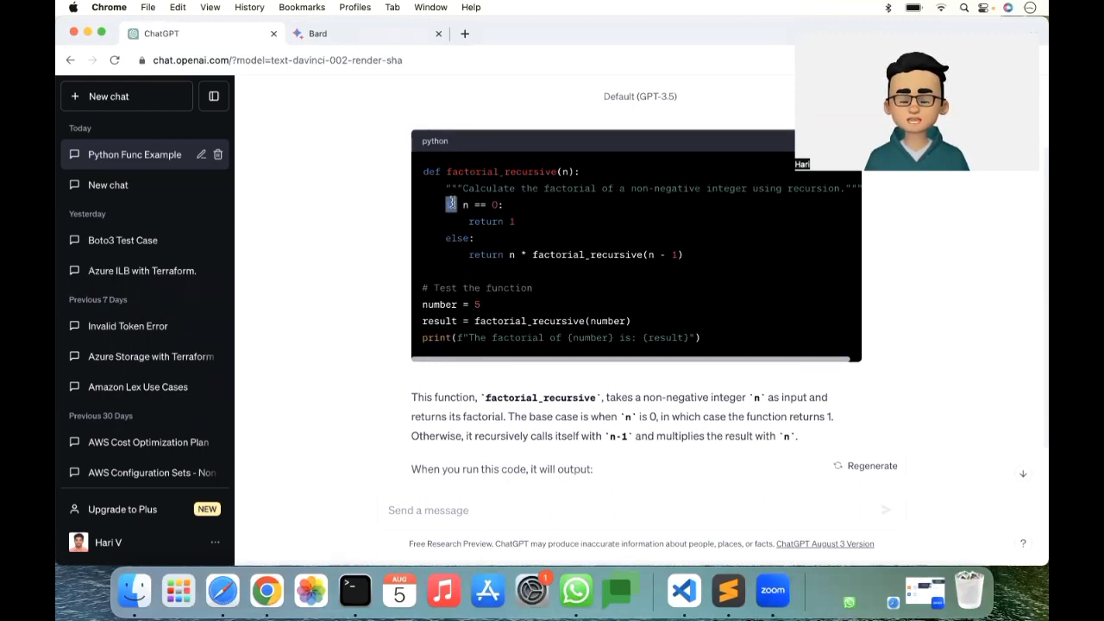
# - Ask ChatGPT 'Can you pls give more info about "if"'
pyautogui.click(500, 509)
pyautogui.write('Can you pls give')
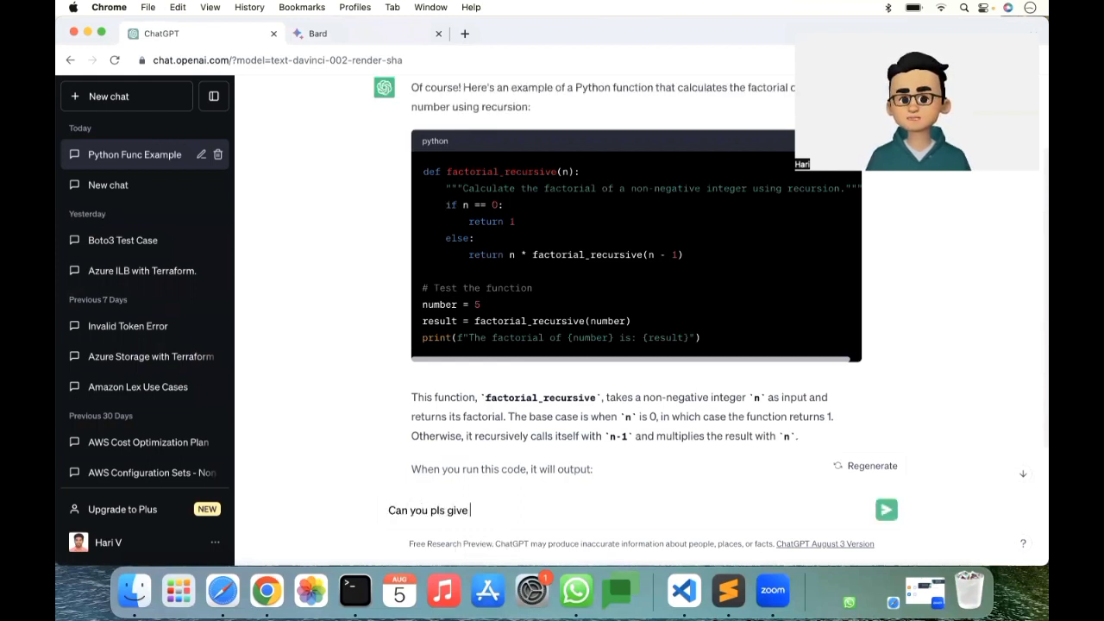
pyautogui.write(' more info anoye')
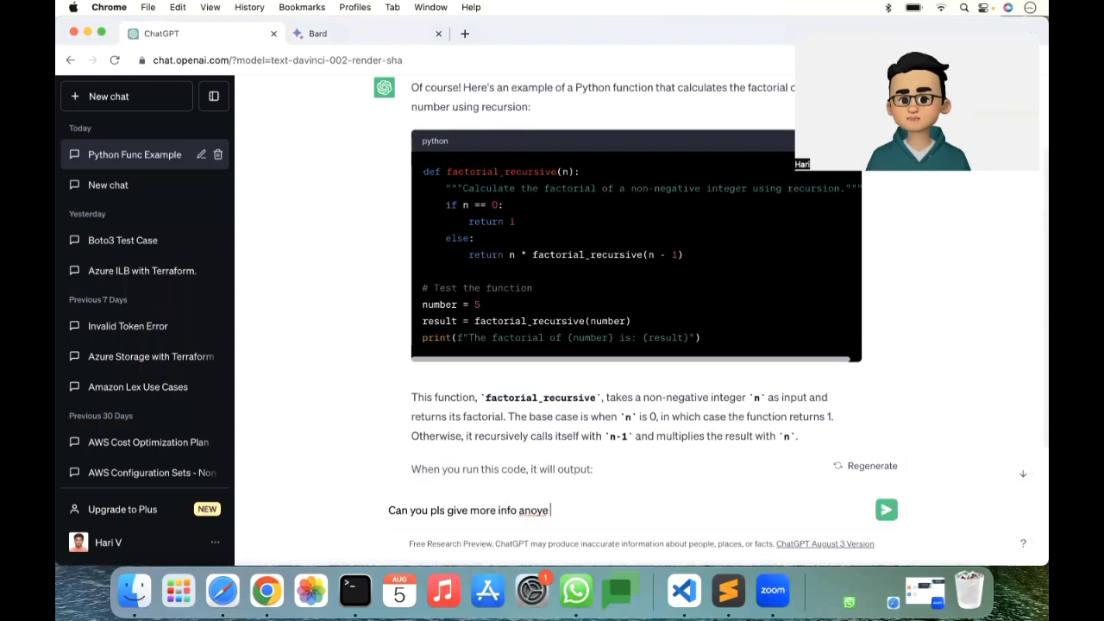
pyautogui.press('BackSpace')
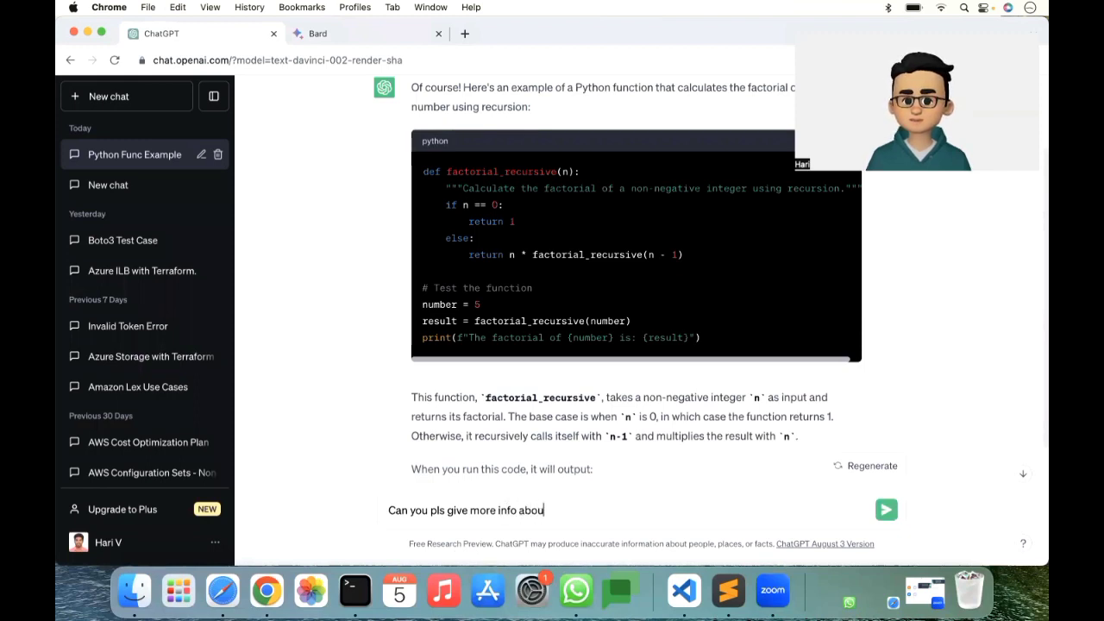
pyautogui.write('if')
pyautogui.press('Return')
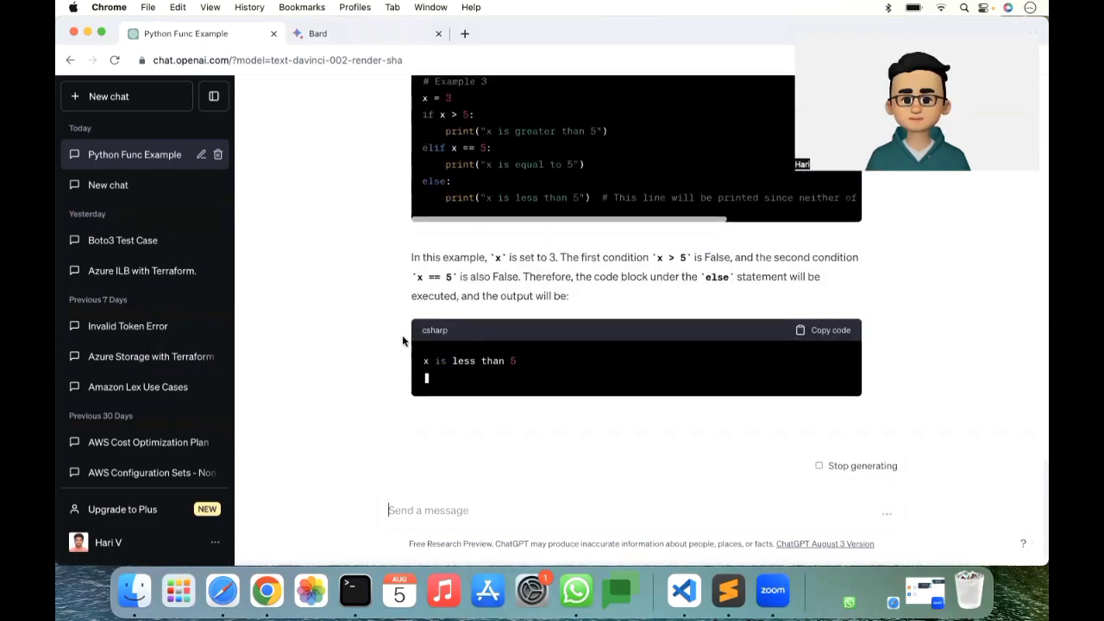
# - Select the question about 'if' in the ChatGPT chat for copying
pyautogui.scroll(4, 402, 335)
pyautogui.scroll(10, 402, 336)
pyautogui.scroll(7, 402, 336)
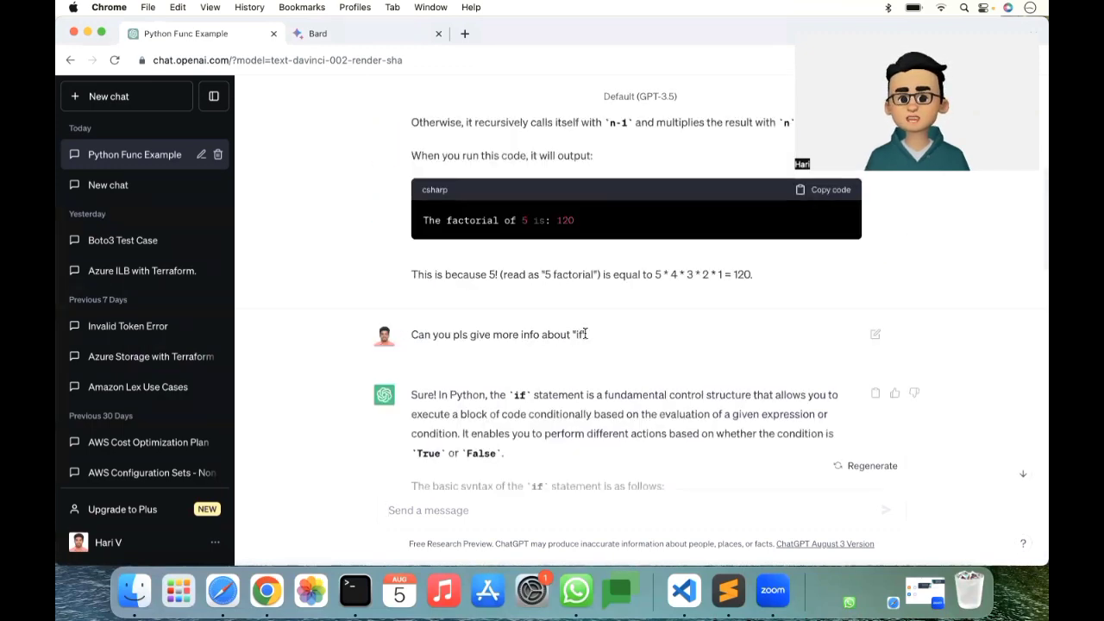
pyautogui.moveTo(586, 335); pyautogui.dragTo(411, 338)
pyautogui.press('super+c')
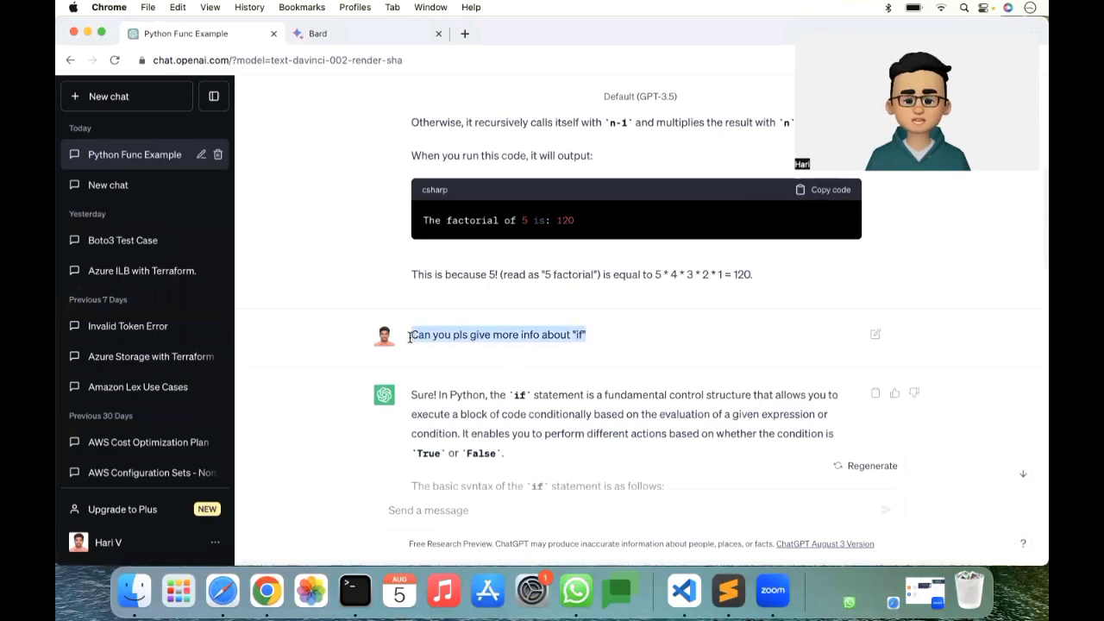
# - Paste the 'more info about "if"' question into Bard's prompt and submit it
pyautogui.click(338, 34)
pyautogui.click(400, 498)
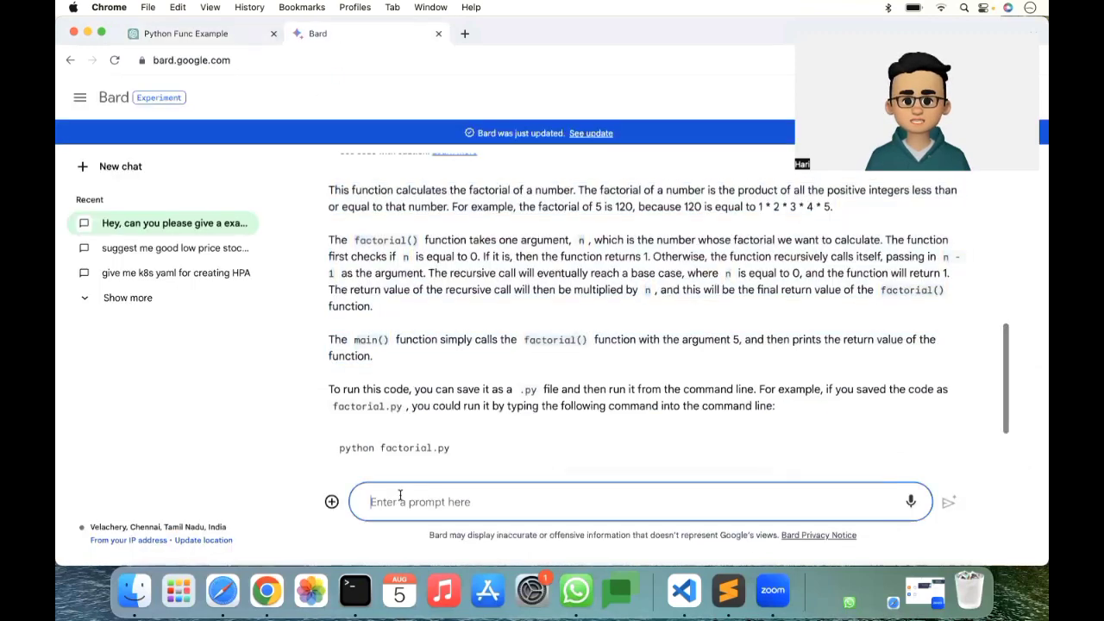
pyautogui.press('super+v')
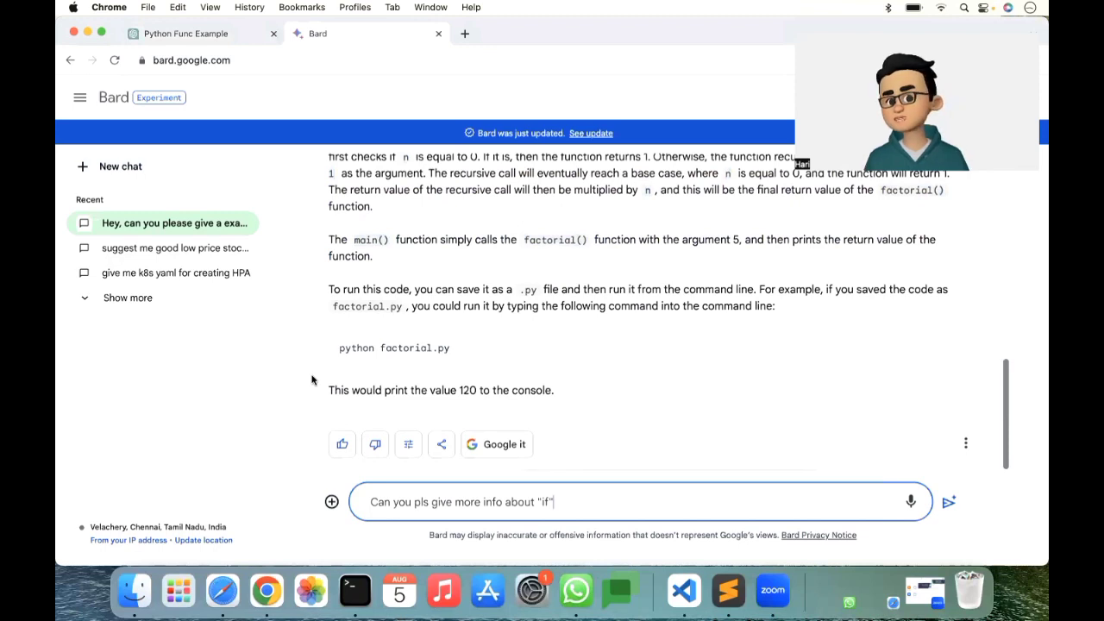
pyautogui.press('Return')
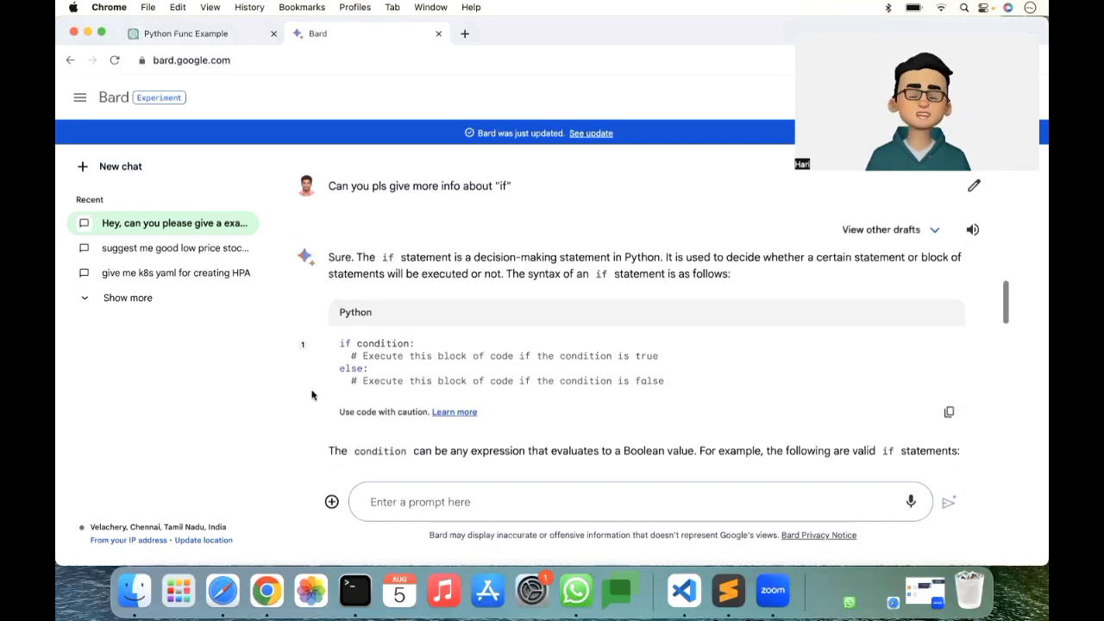
# - Read ChatGPT's if answer, highlighting its opening and the Example 3 closing paragraph
pyautogui.click(233, 34)
pyautogui.scroll(-3, 417, 359)
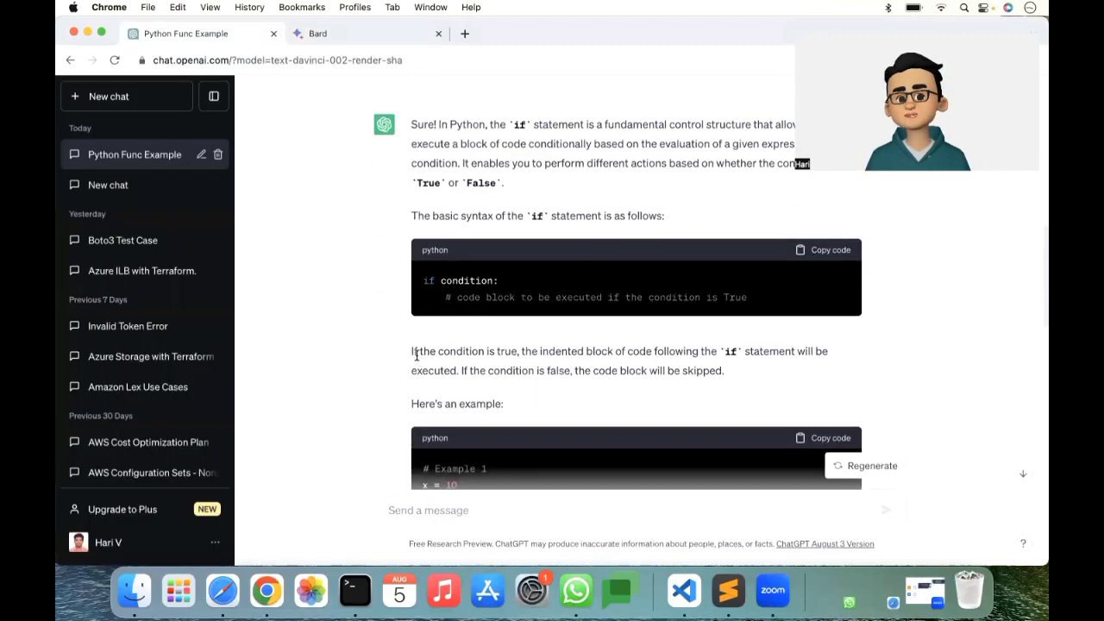
pyautogui.moveTo(429, 128); pyautogui.dragTo(563, 443)
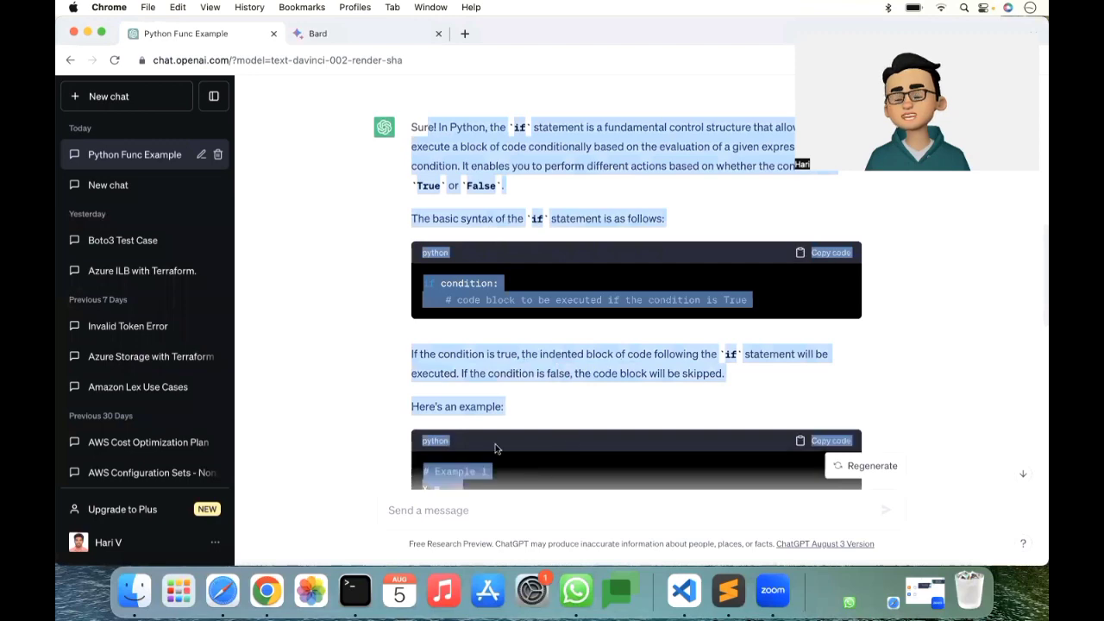
pyautogui.scroll(-3, 440, 419)
pyautogui.scroll(-15, 440, 418)
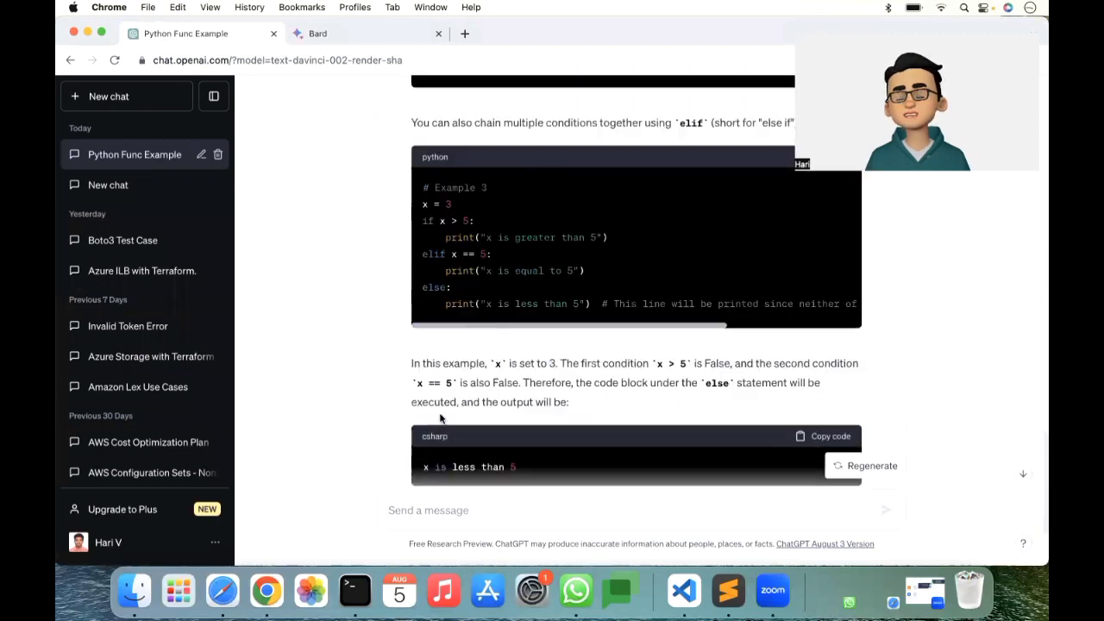
pyautogui.moveTo(623, 389); pyautogui.dragTo(465, 223)
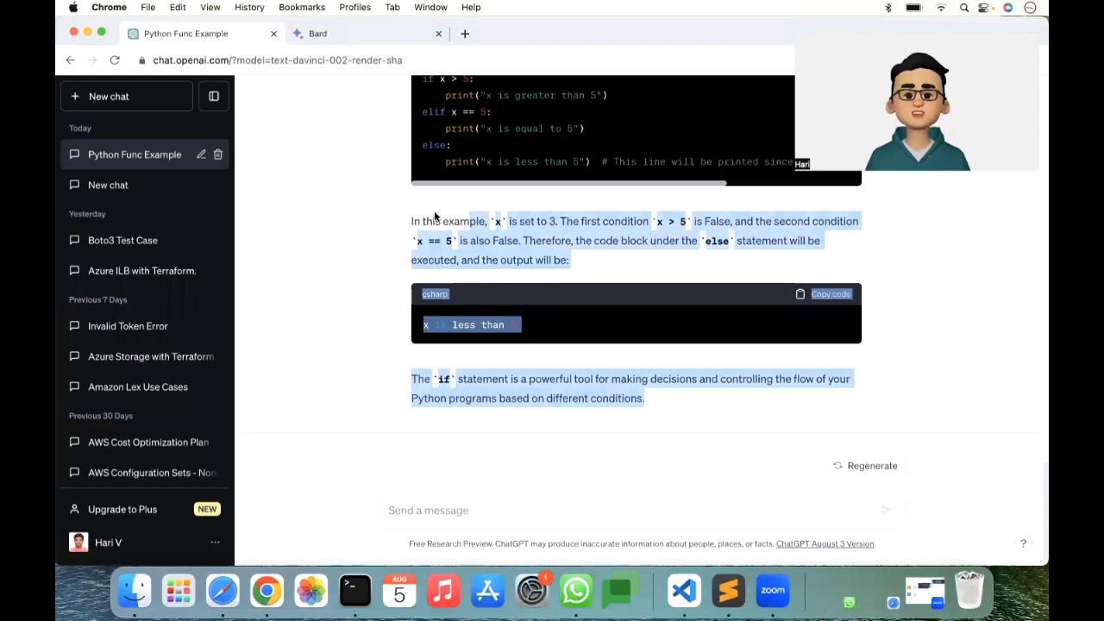
# - Paste the earlier question into ChatGPT, change 'if' to 'else', and send it
pyautogui.click(426, 512)
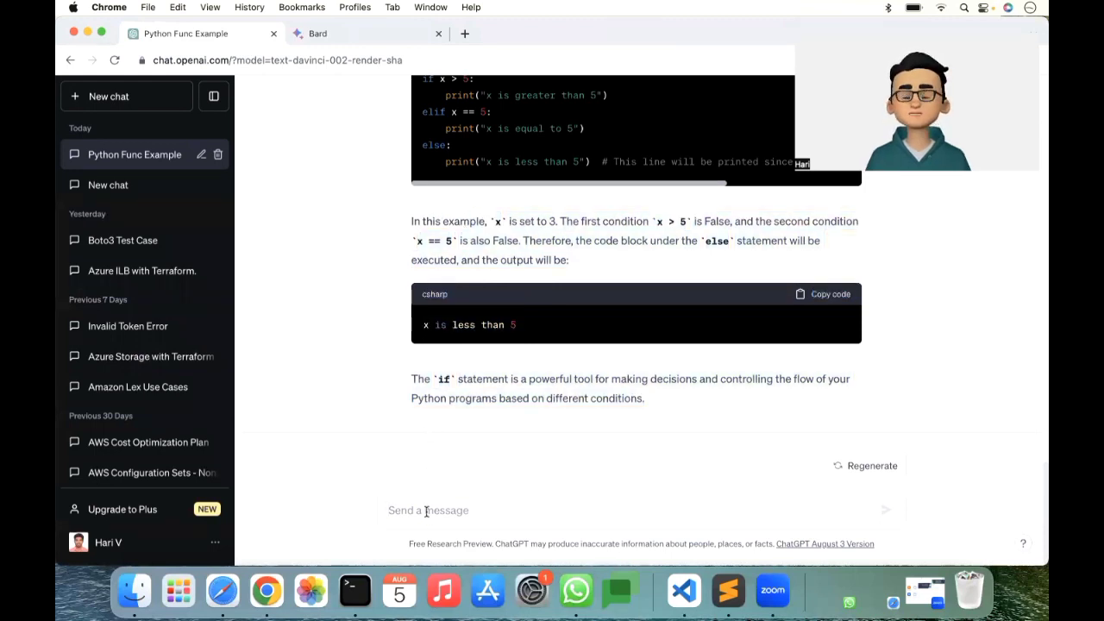
pyautogui.press('super+v')
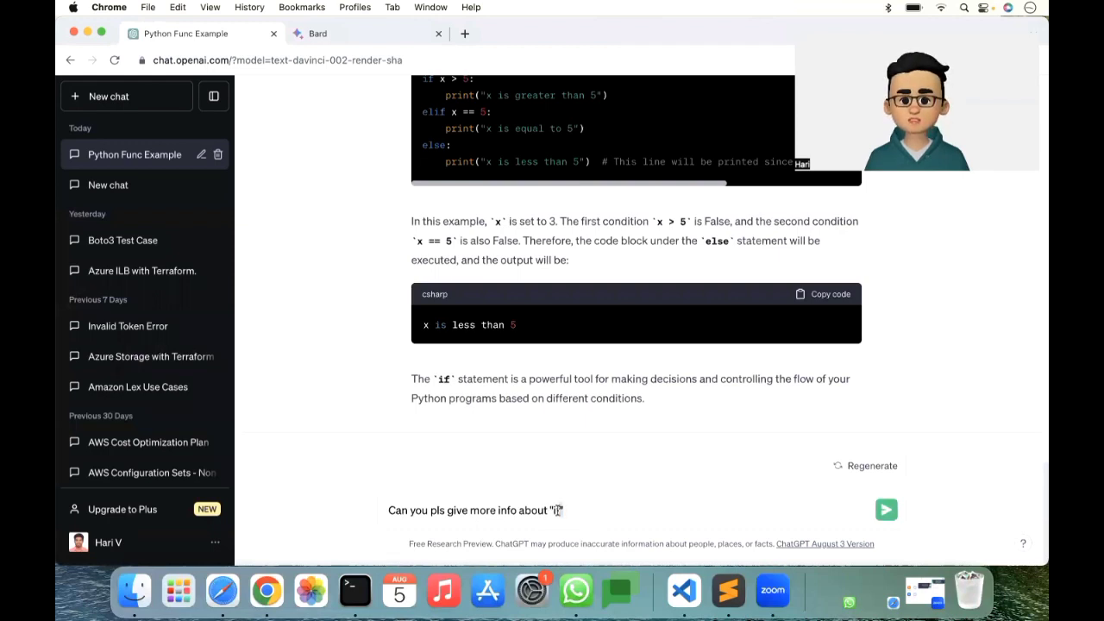
pyautogui.write('lselse"')
pyautogui.press('Return')
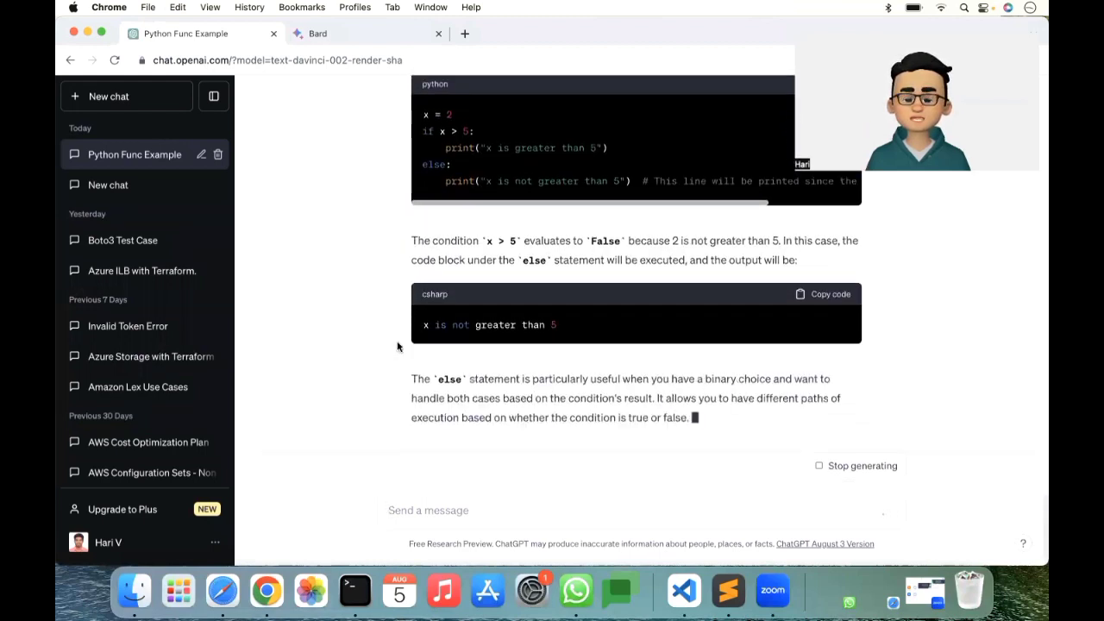
pyautogui.scroll(1, 376, 160)
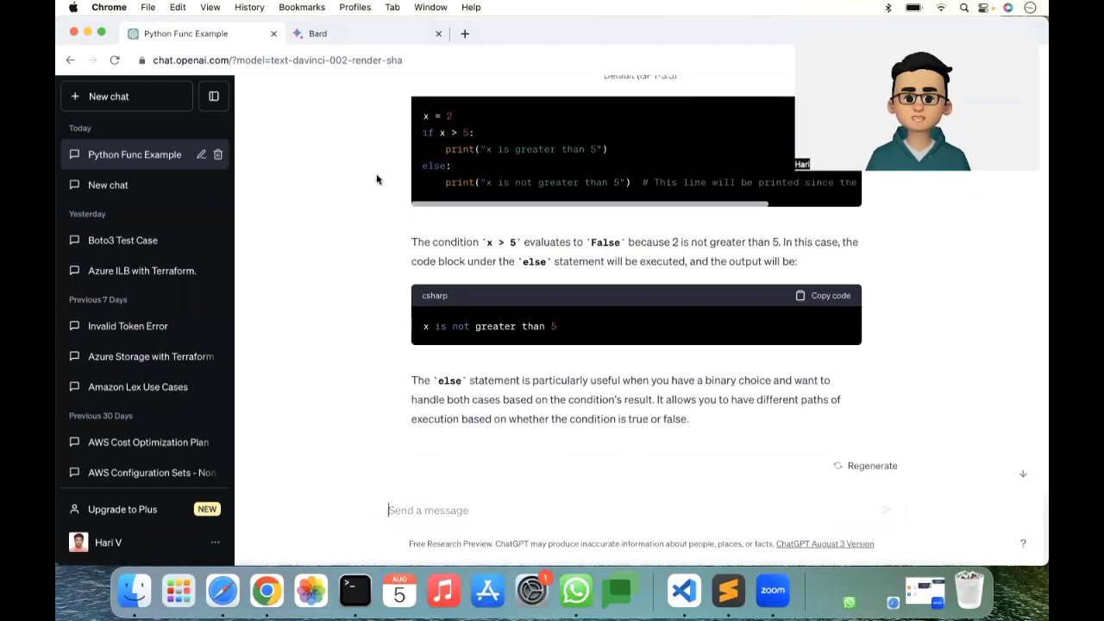
# - In Bard, paste the earlier question with 'else' replacing 'if' and submit it
pyautogui.click(371, 34)
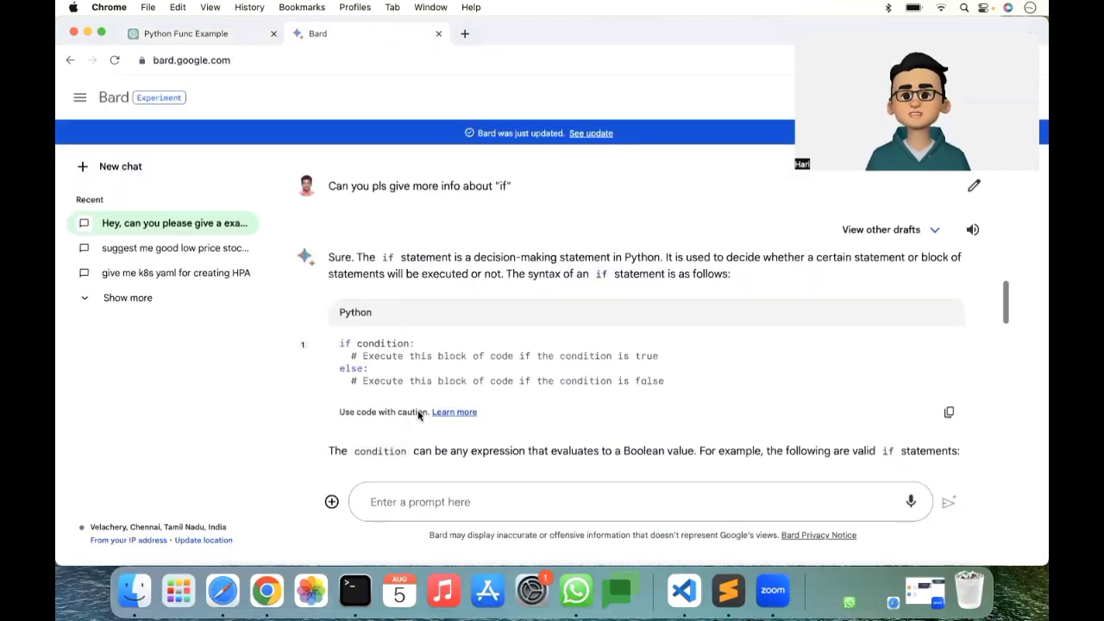
pyautogui.click(427, 507)
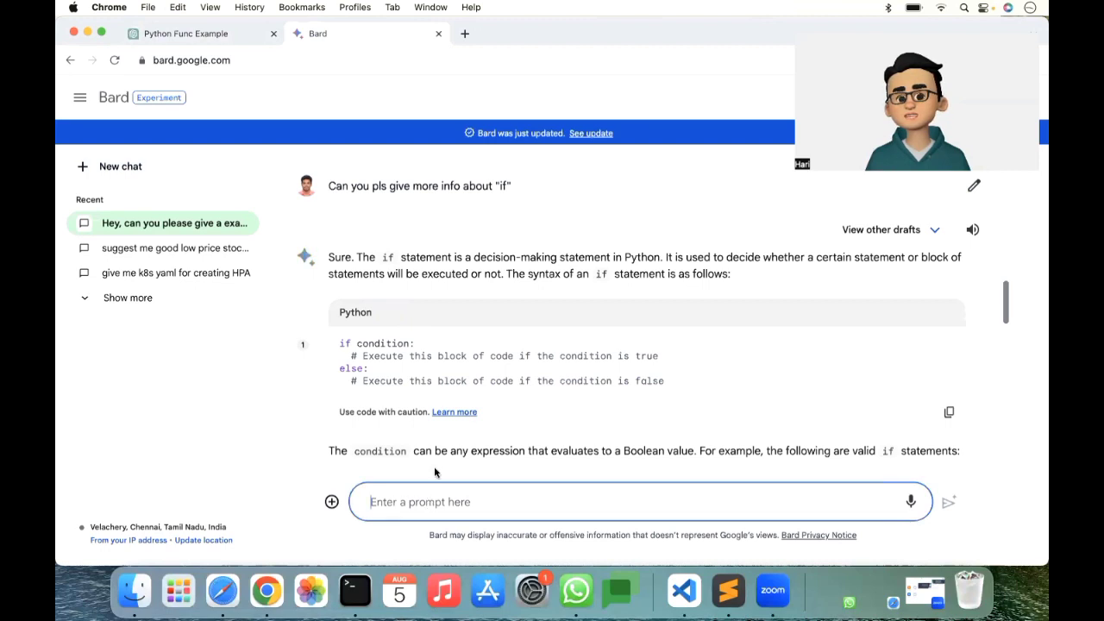
pyautogui.press('super+v')
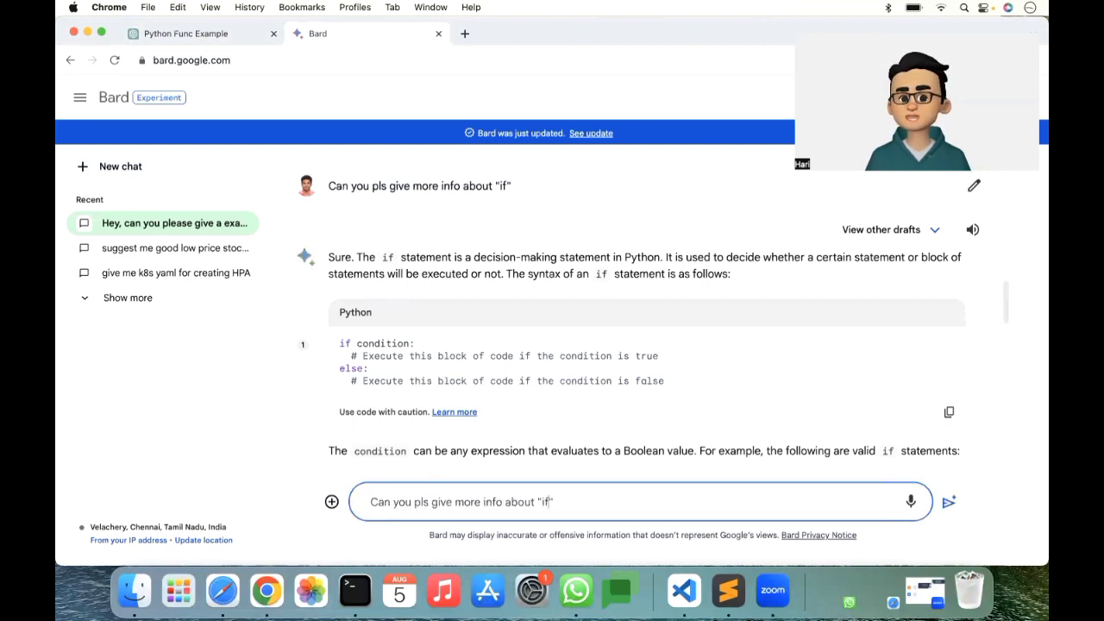
pyautogui.write('else"')
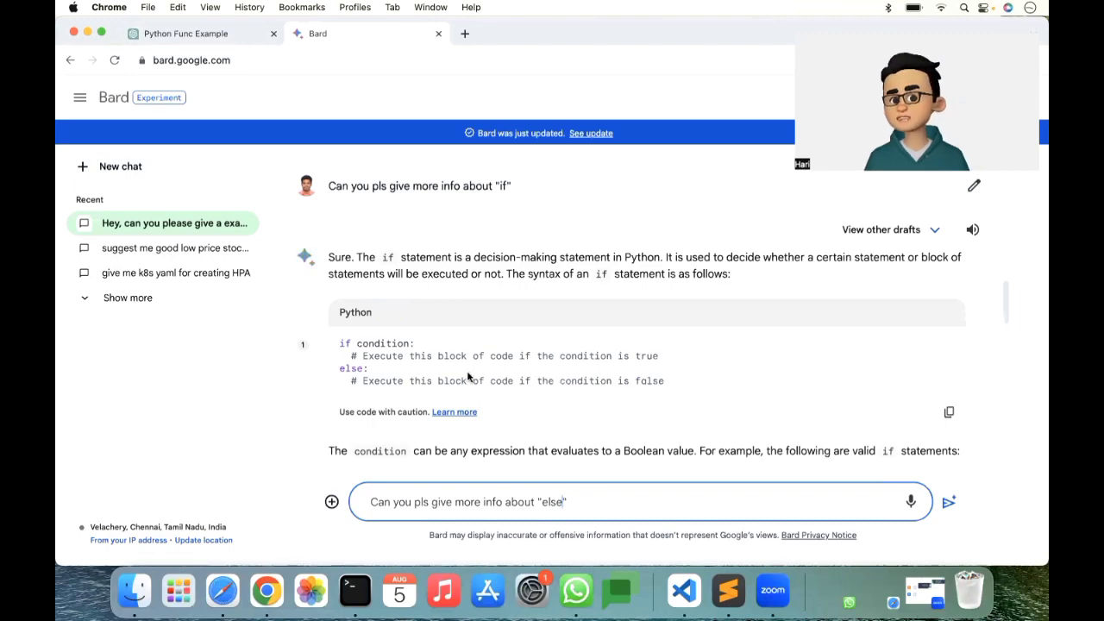
pyautogui.press('Return')
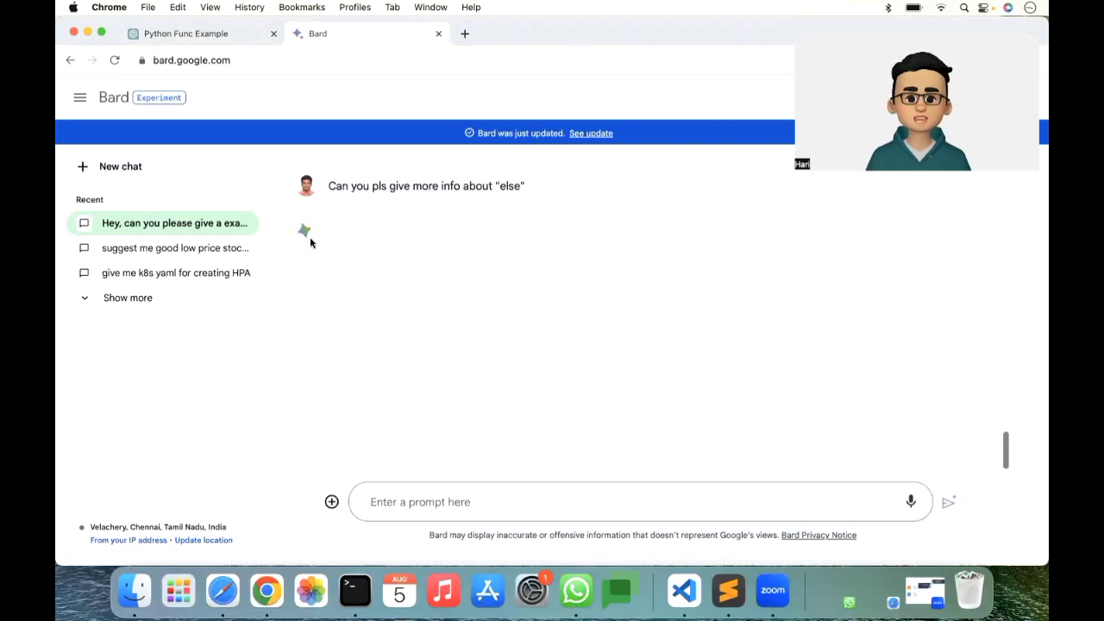
# - Scroll through Bard's else answer and highlight the sentence about the condition evaluating True
pyautogui.scroll(-10, 337, 344)
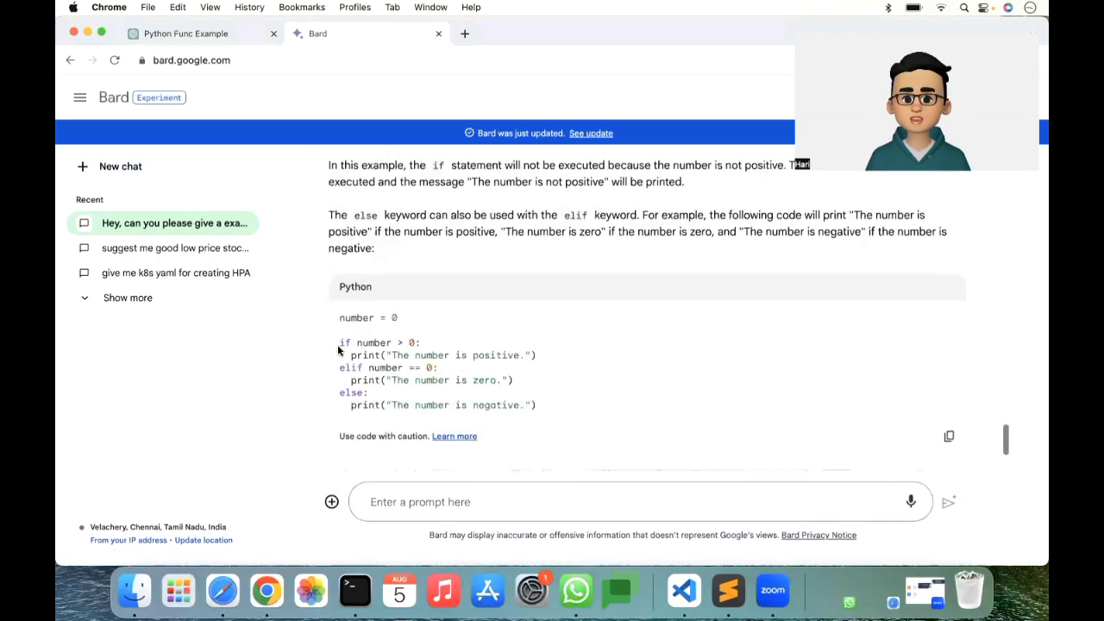
pyautogui.scroll(3, 337, 347)
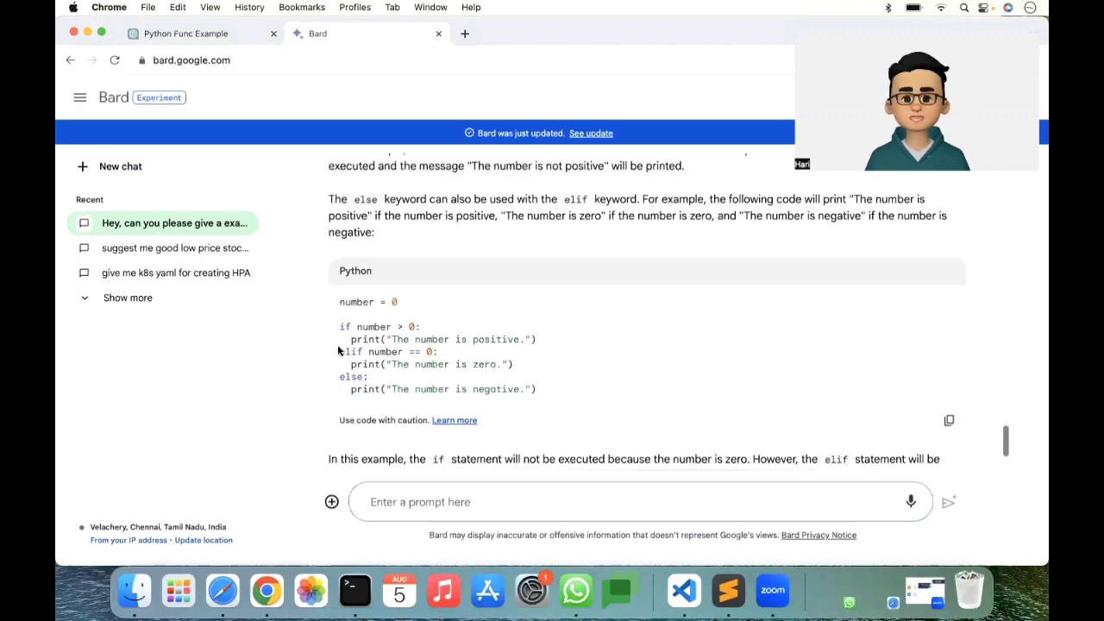
pyautogui.scroll(5, 338, 350)
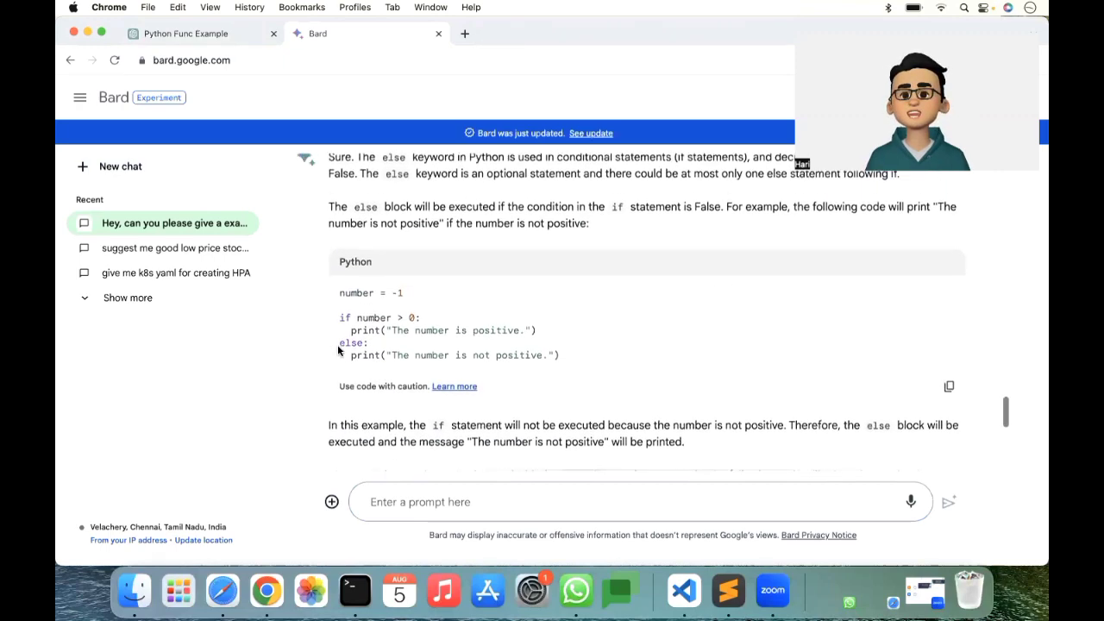
pyautogui.scroll(4, 337, 344)
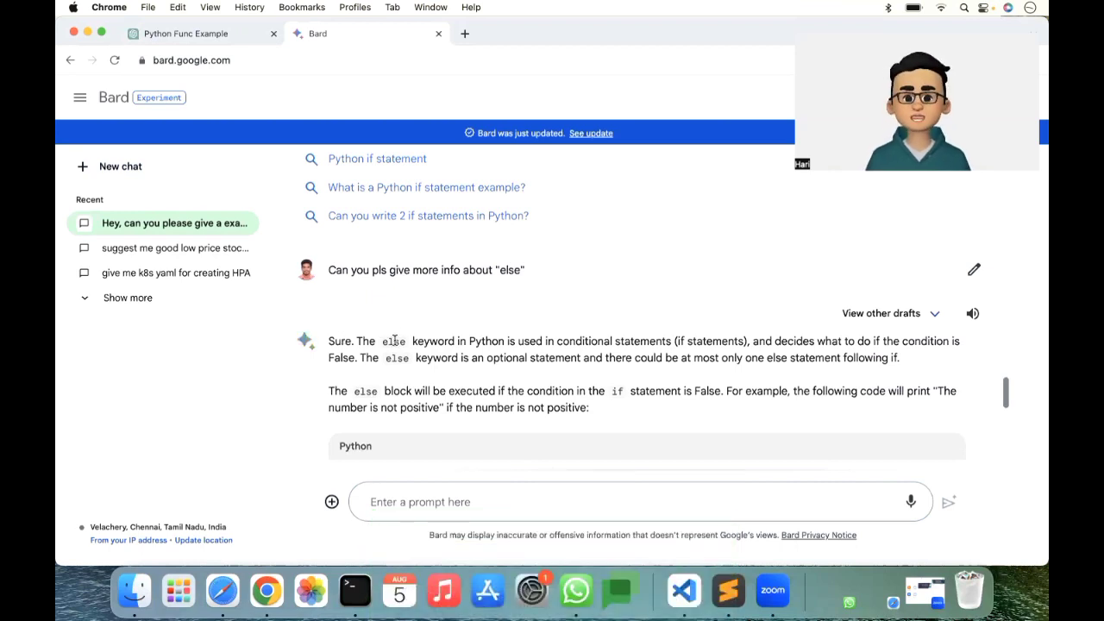
pyautogui.scroll(-1, 393, 342)
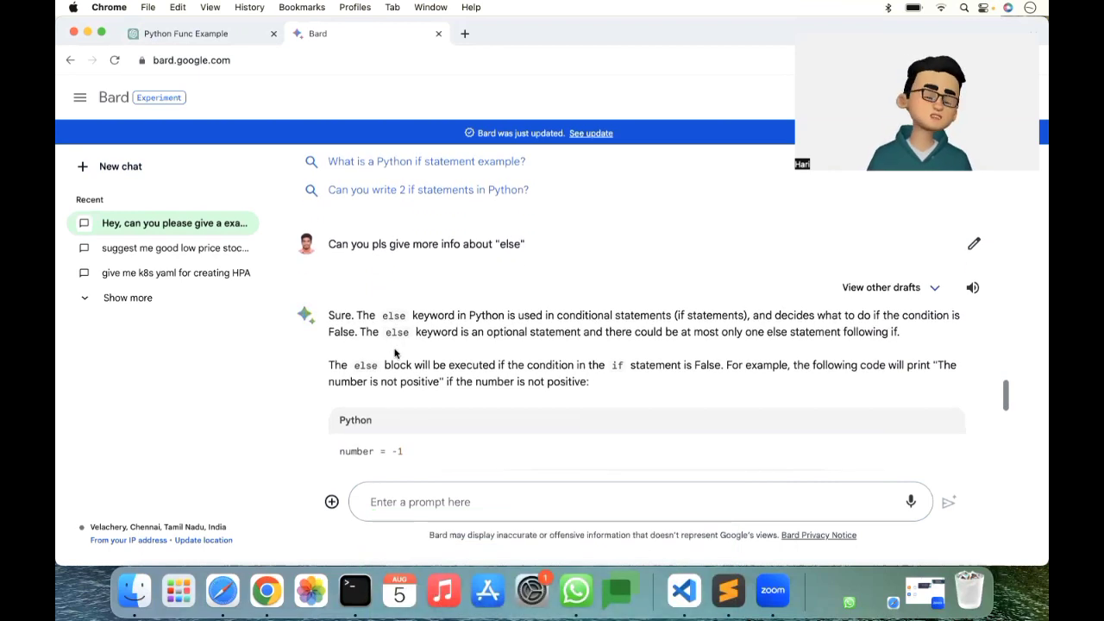
pyautogui.scroll(10, 397, 350)
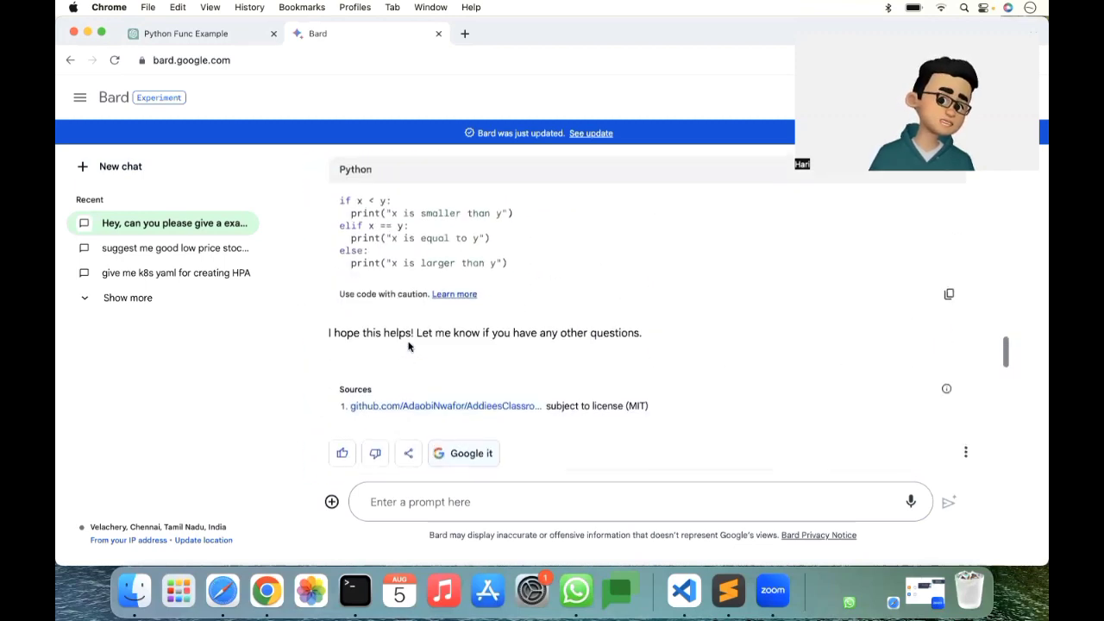
pyautogui.scroll(1, 409, 346)
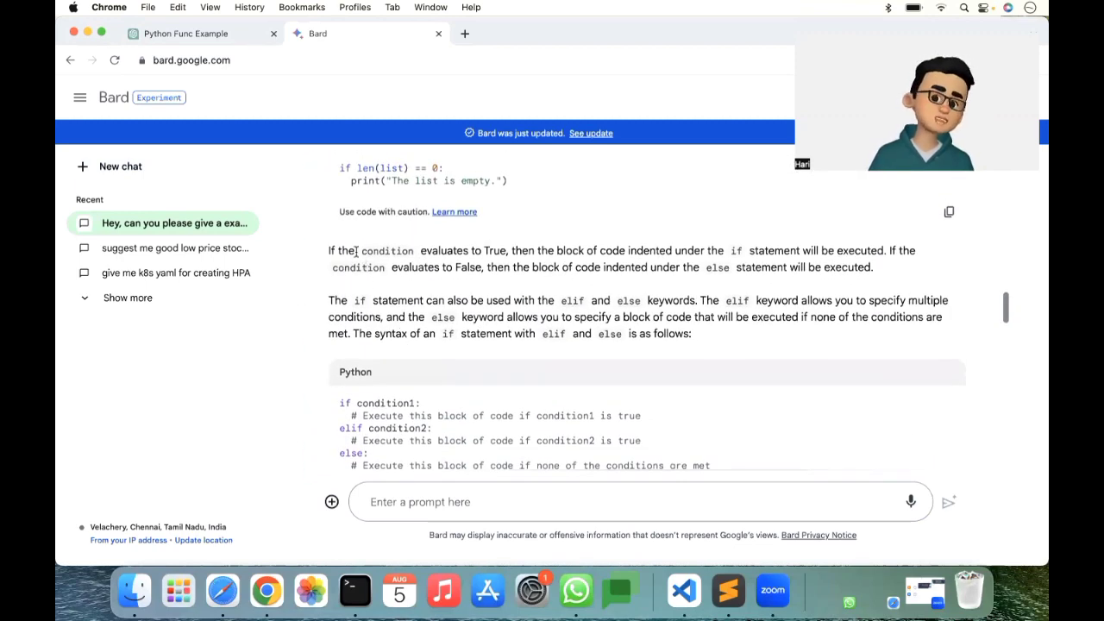
pyautogui.moveTo(359, 251); pyautogui.dragTo(394, 333)
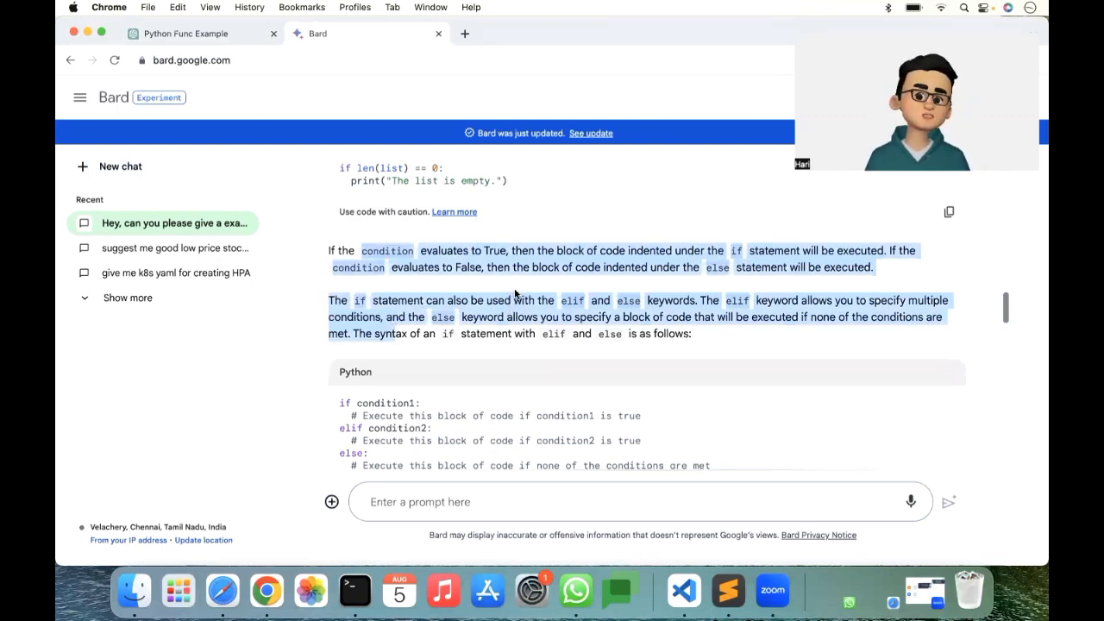
pyautogui.click(469, 345)
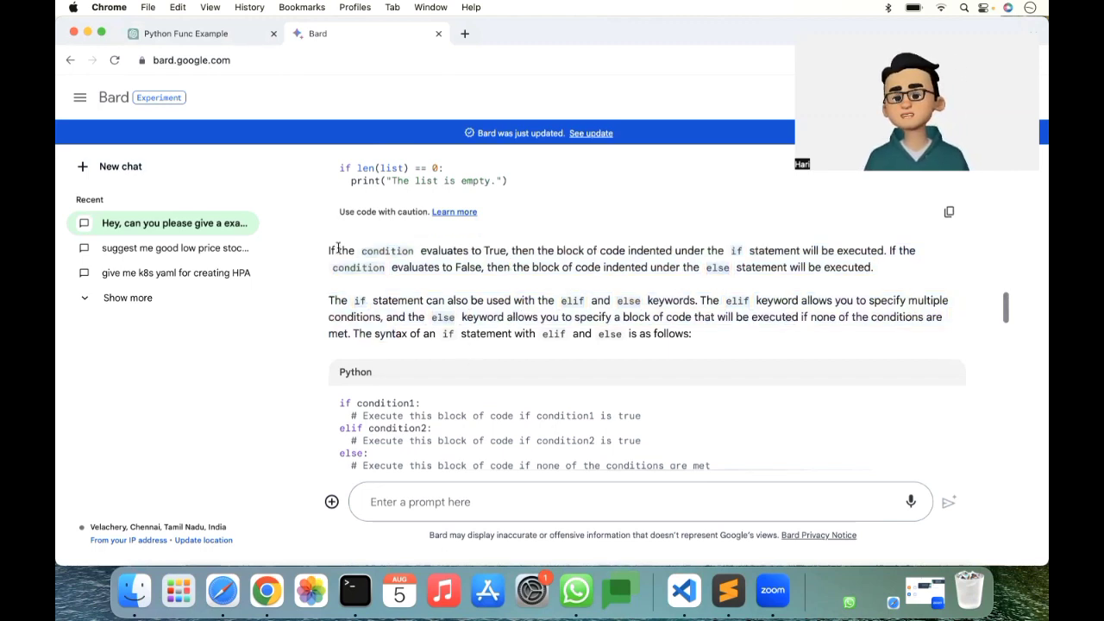
pyautogui.moveTo(349, 247); pyautogui.dragTo(884, 266)
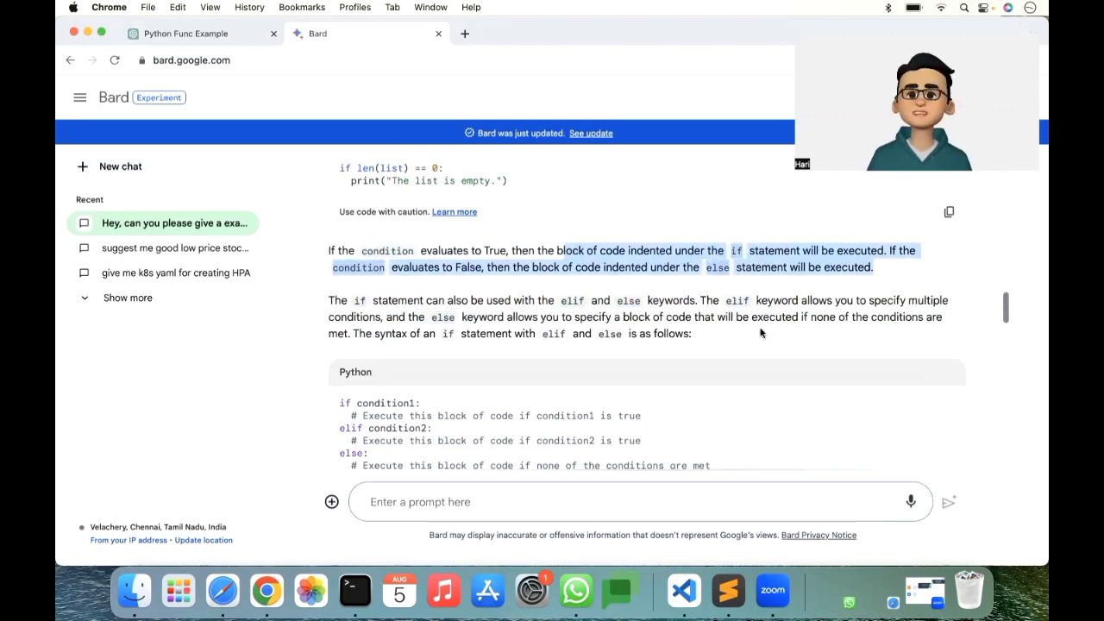
pyautogui.click(224, 35)
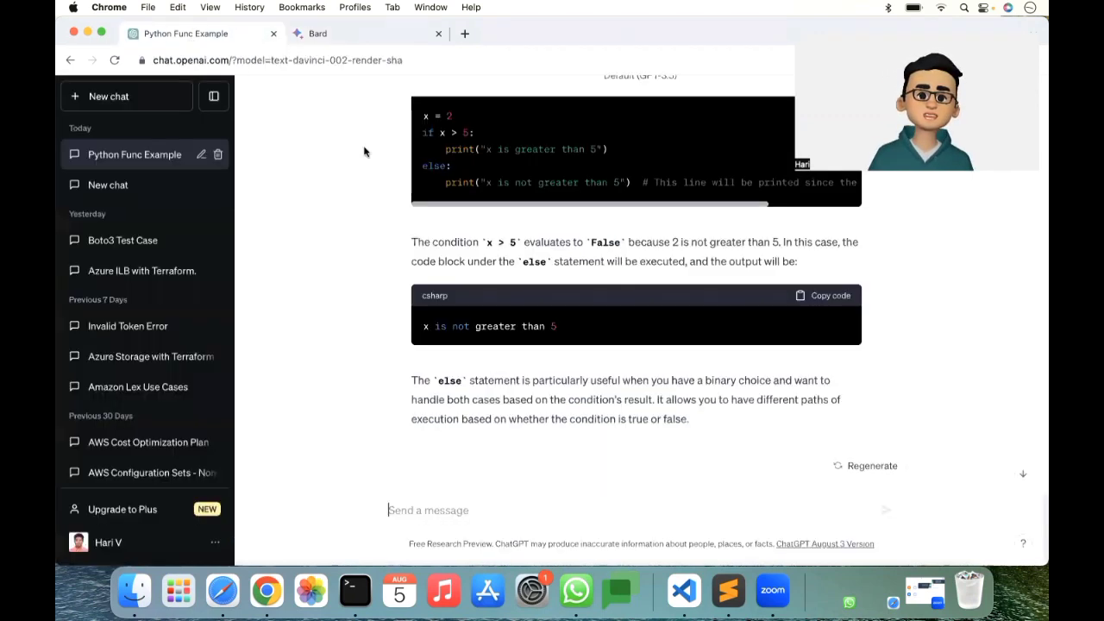
pyautogui.scroll(-1, 549, 293)
pyautogui.moveTo(447, 361); pyautogui.dragTo(689, 402)
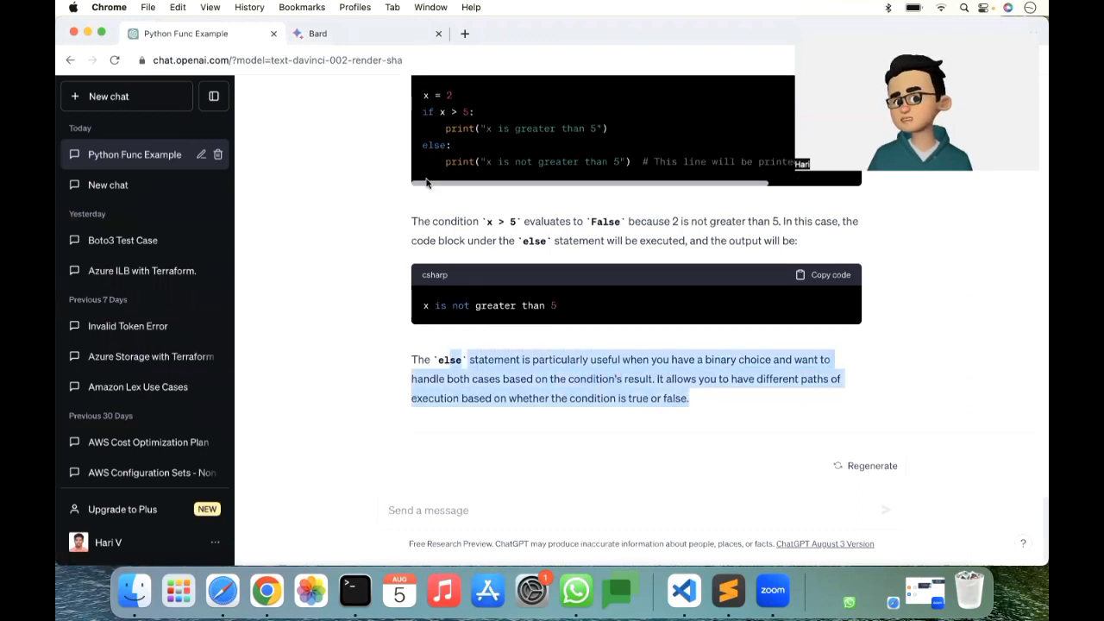
pyautogui.click(380, 34)
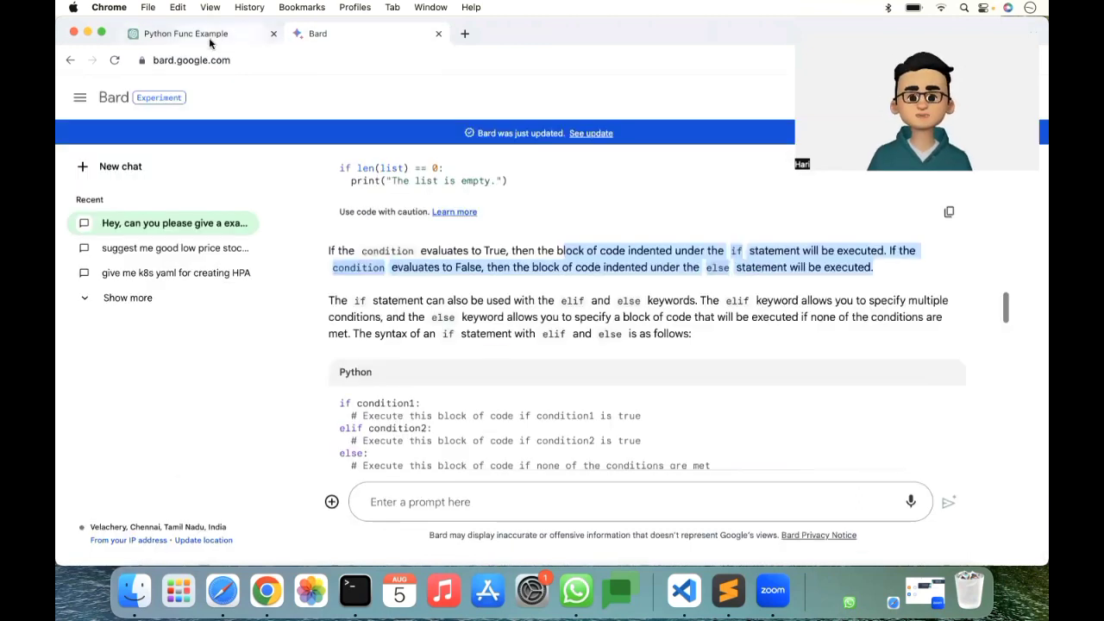
pyautogui.click(222, 34)
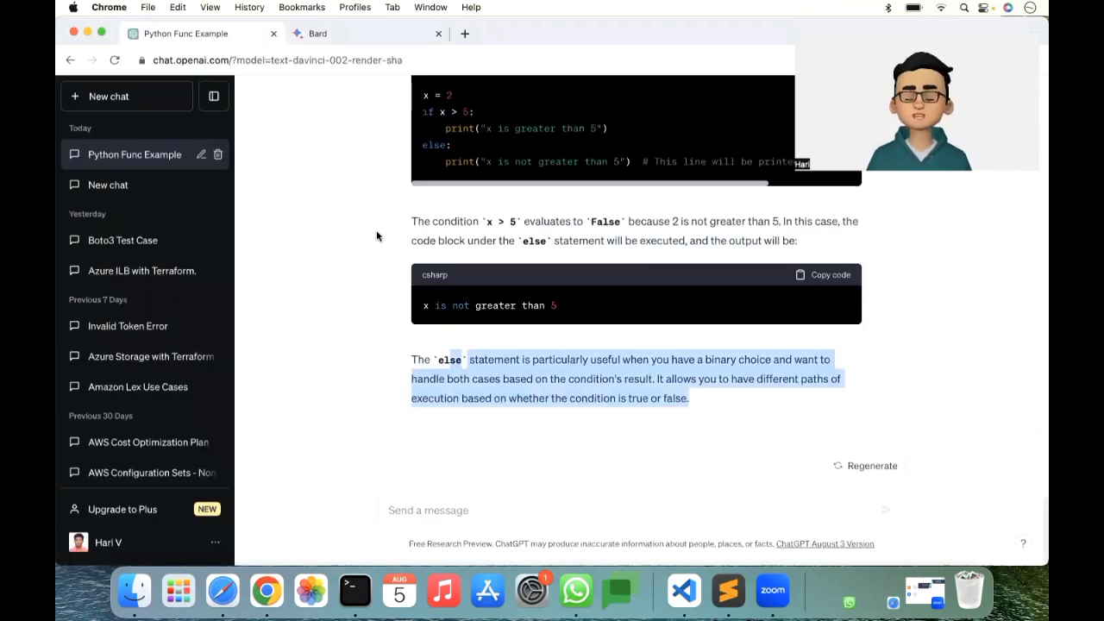
pyautogui.click(403, 510)
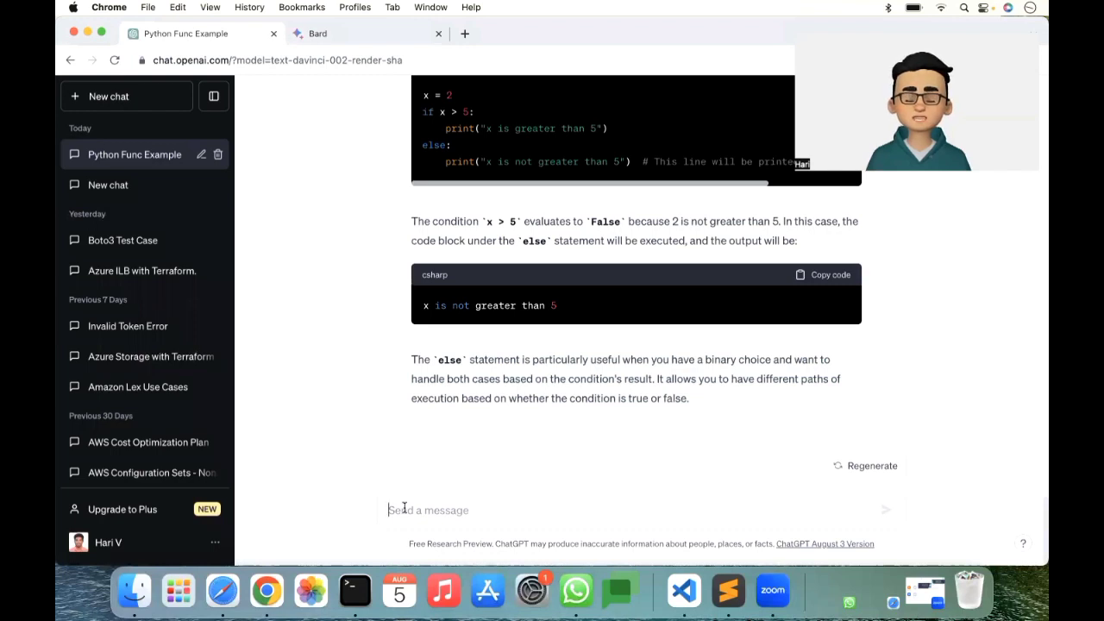
# - Ask ChatGPT 'Can you pls suggest me a good NSE stock to buy for long term'
pyautogui.write('Can you pls')
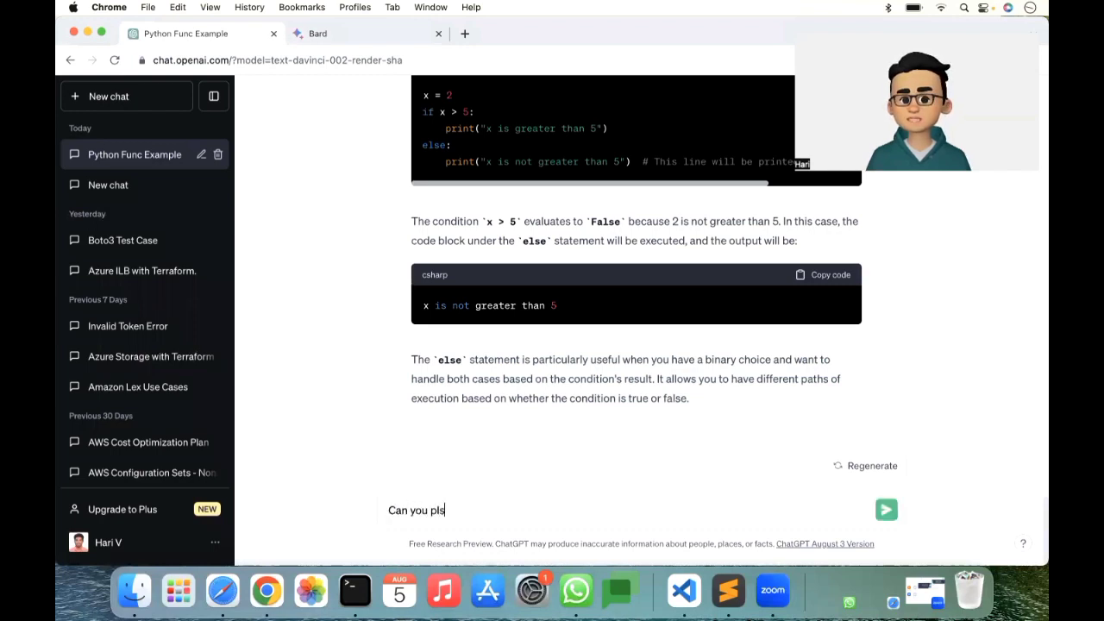
pyautogui.write(' suggest me ')
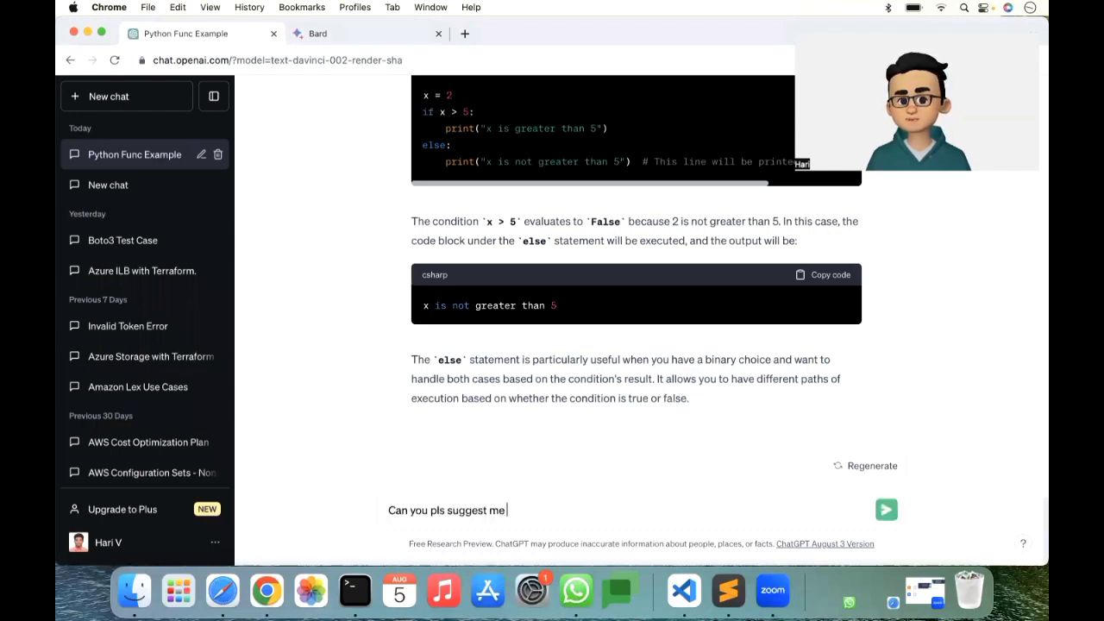
pyautogui.write('a good')
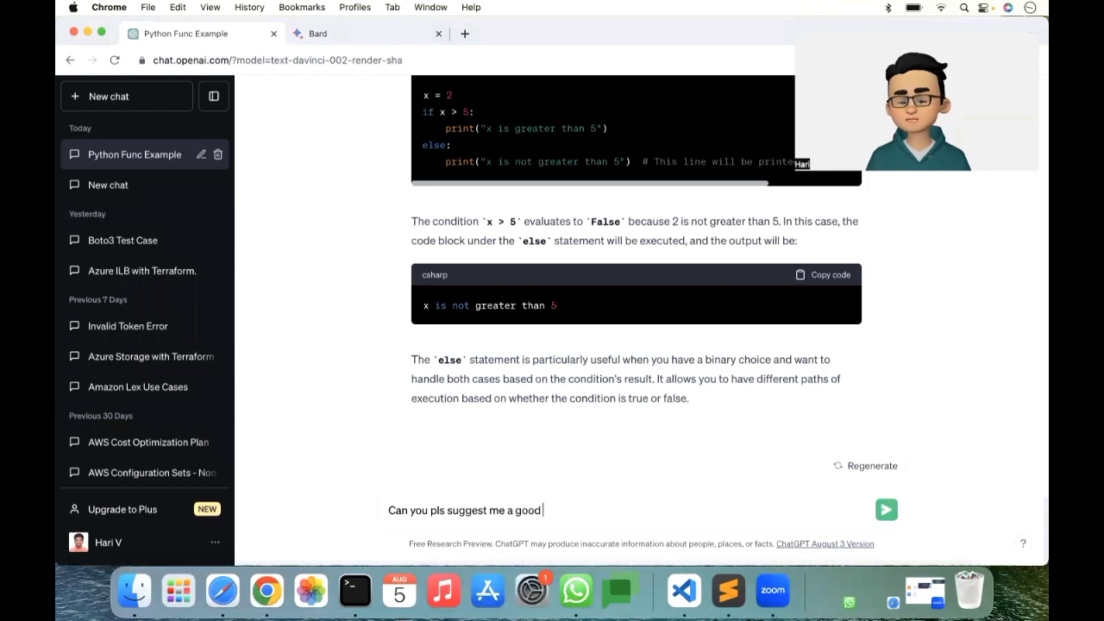
pyautogui.write(' NSE ')
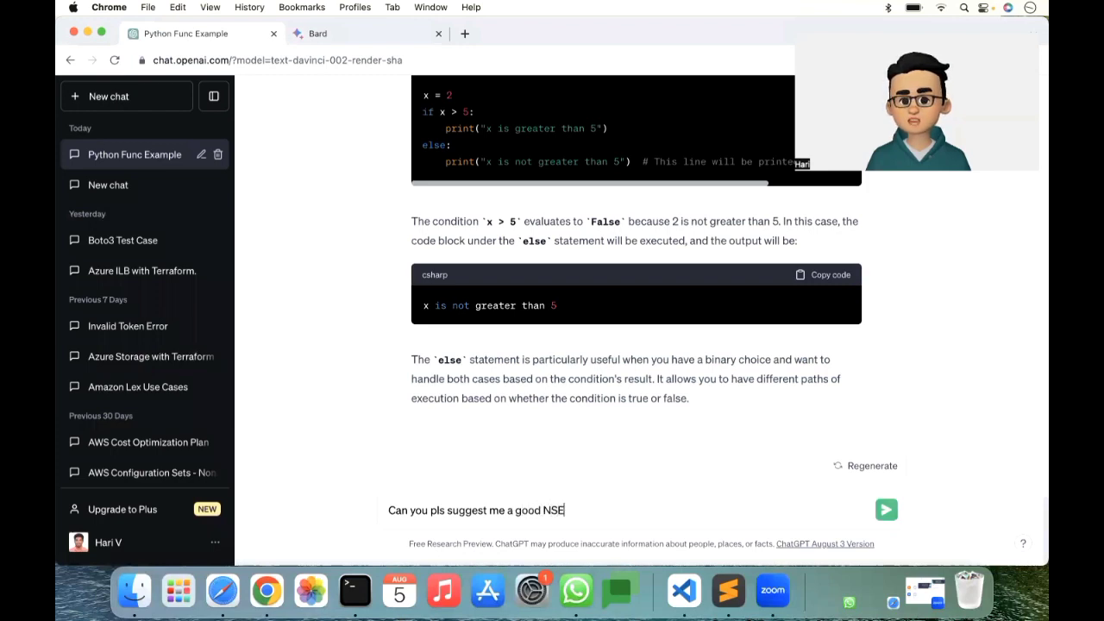
pyautogui.write('stock to buy ')
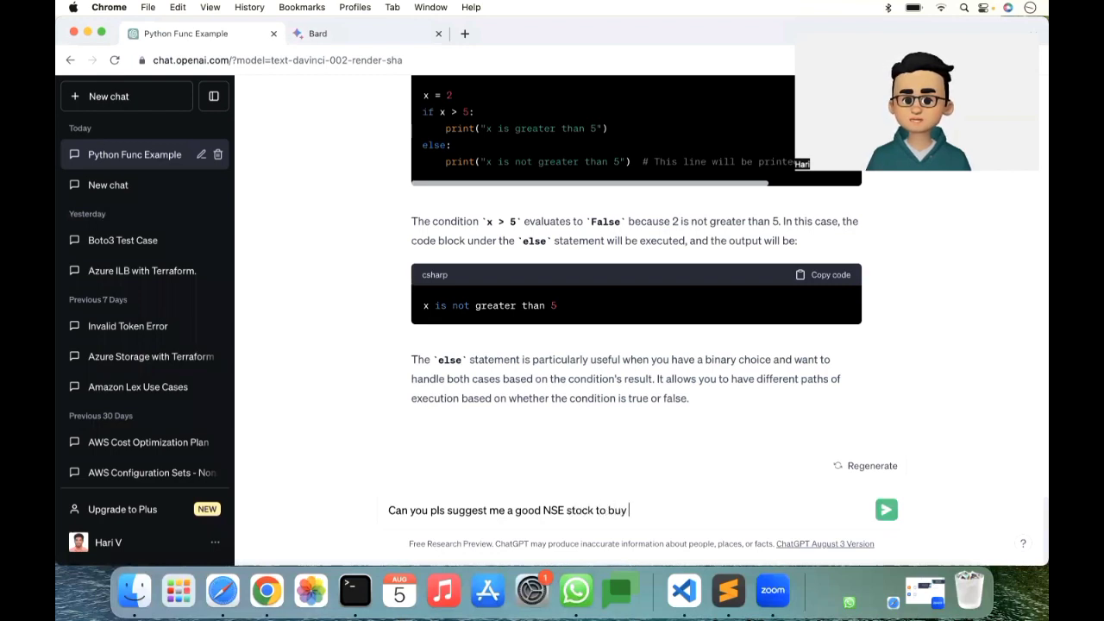
pyautogui.write('for lon')
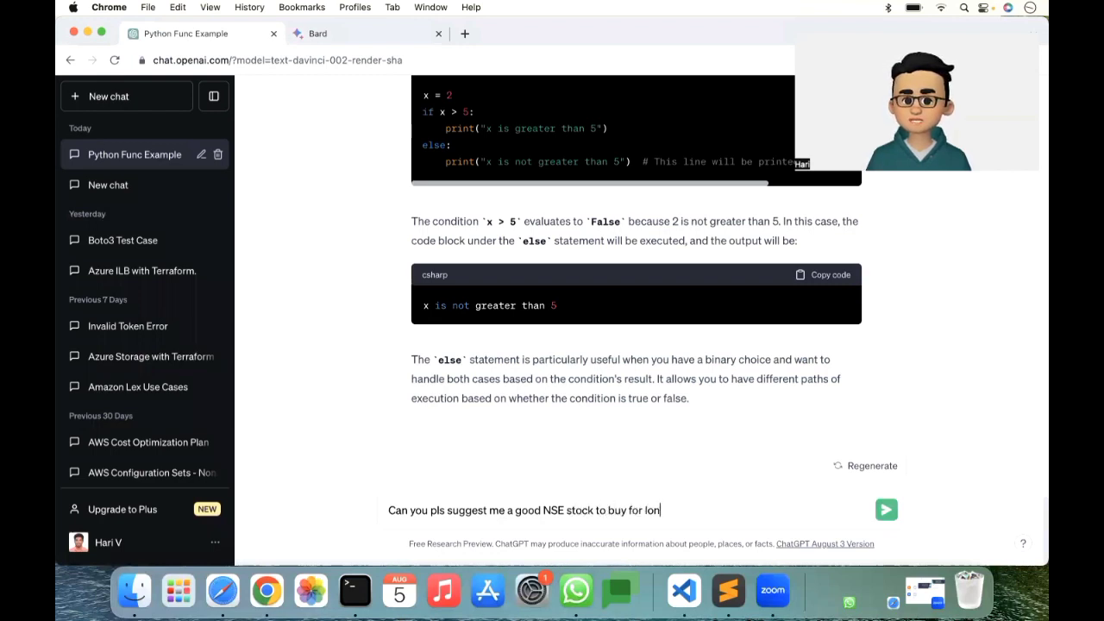
pyautogui.write('g term')
pyautogui.press('super+a')
pyautogui.press('super+c')
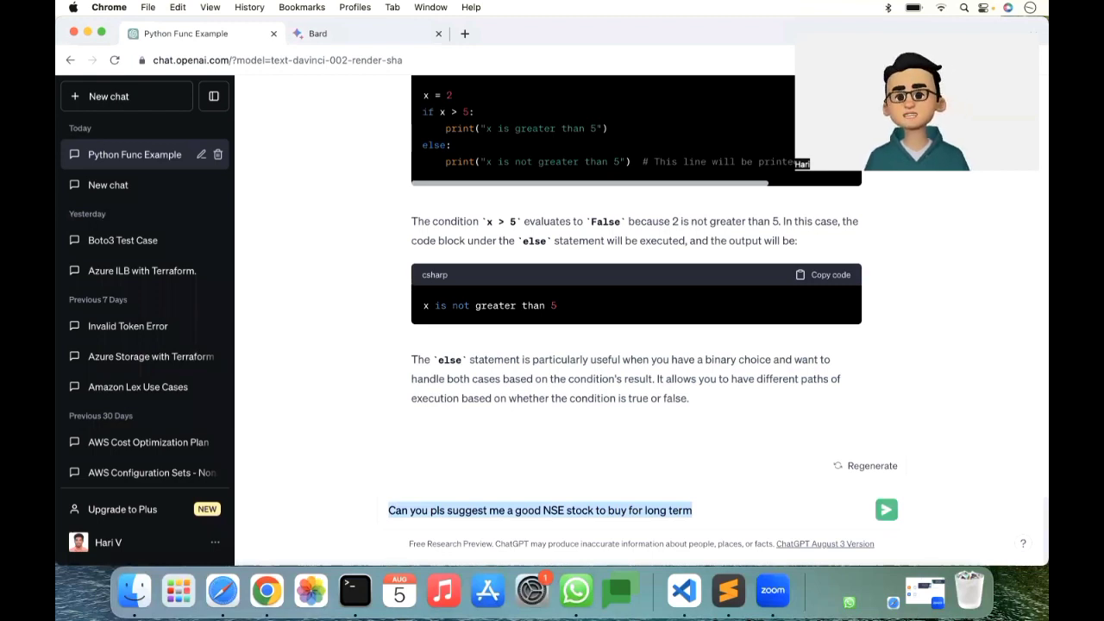
pyautogui.press('Return')
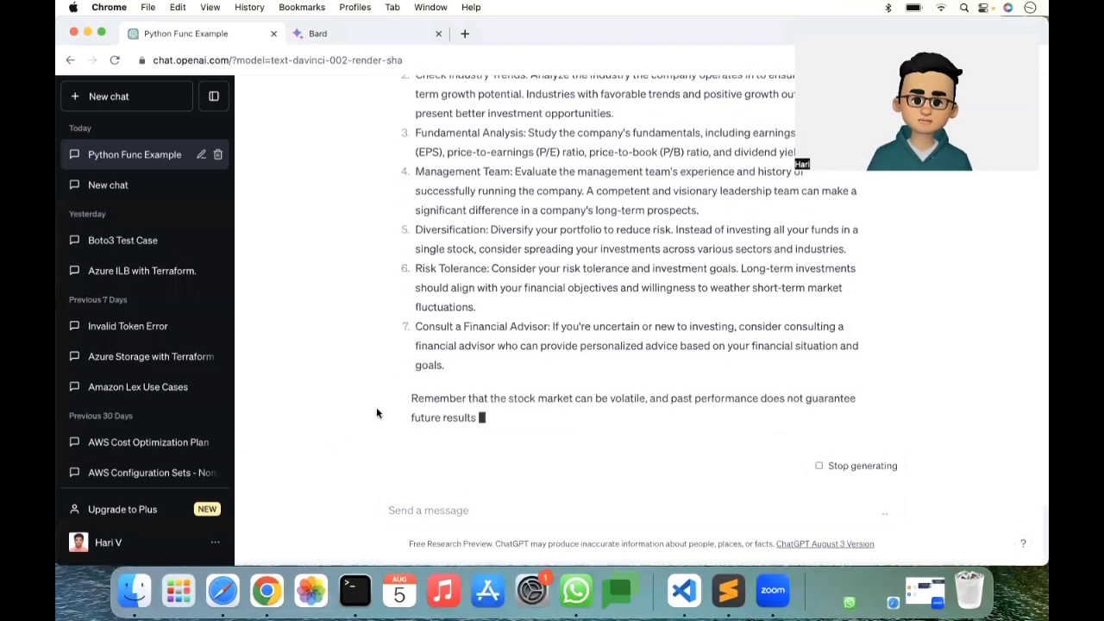
# - Highlight ChatGPT's no-real-time-data note and stock-market-risk sentence, then switch to Bard
pyautogui.scroll(6, 401, 391)
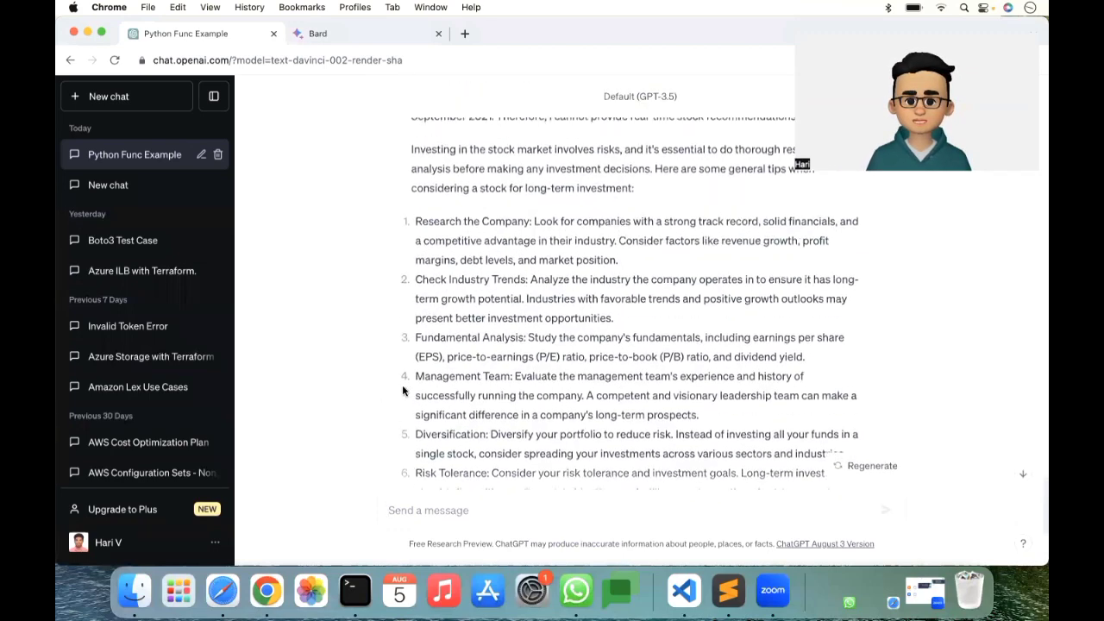
pyautogui.moveTo(440, 214); pyautogui.dragTo(666, 247)
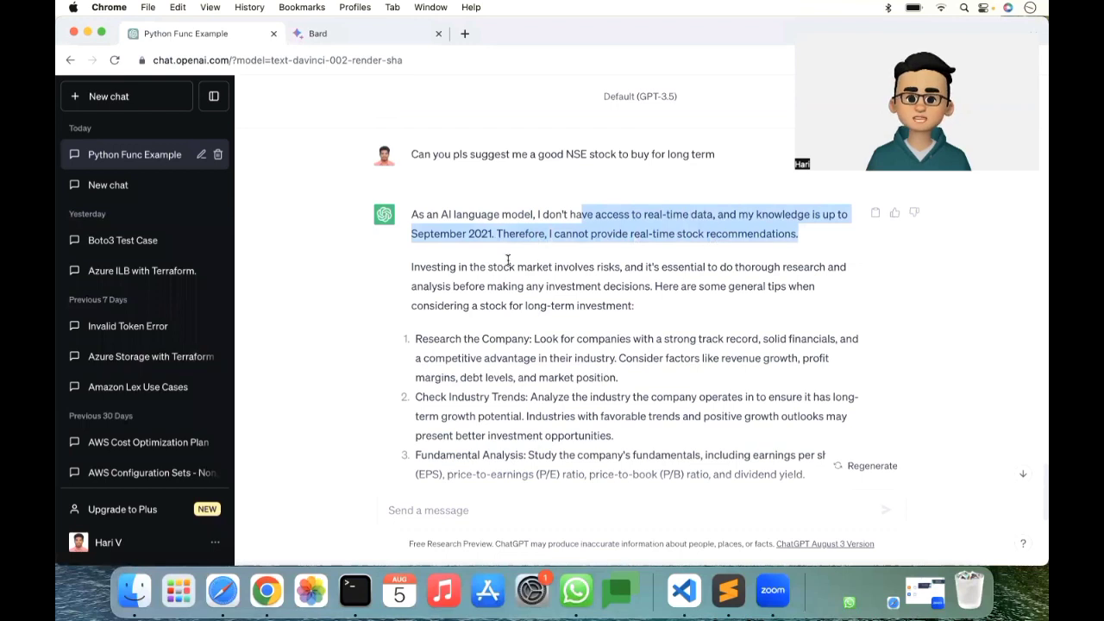
pyautogui.moveTo(459, 266); pyautogui.dragTo(753, 286)
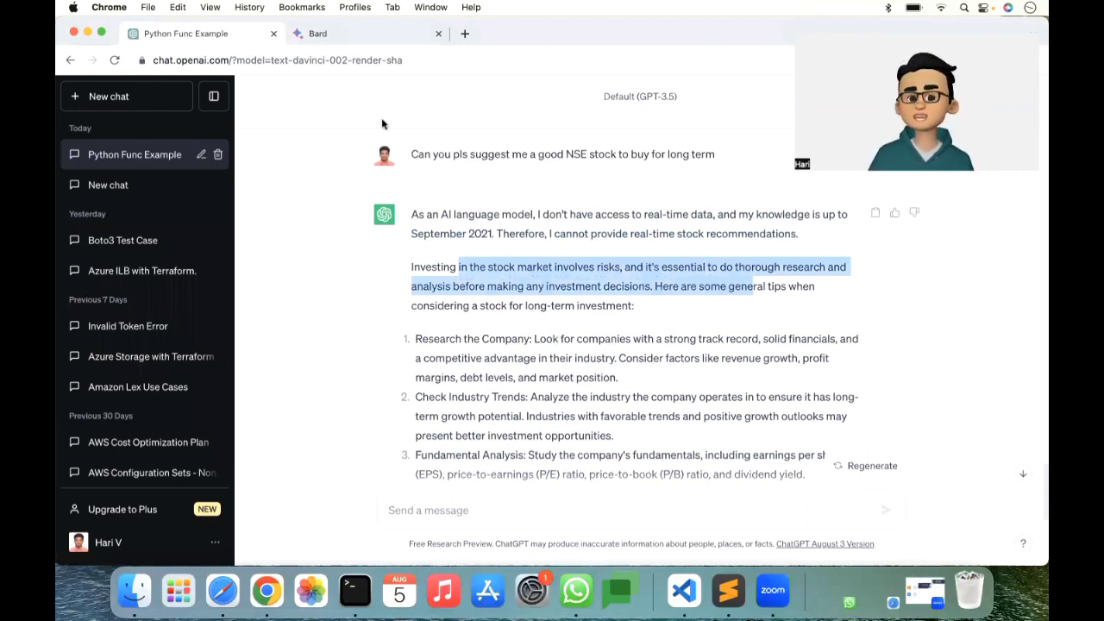
pyautogui.click(326, 33)
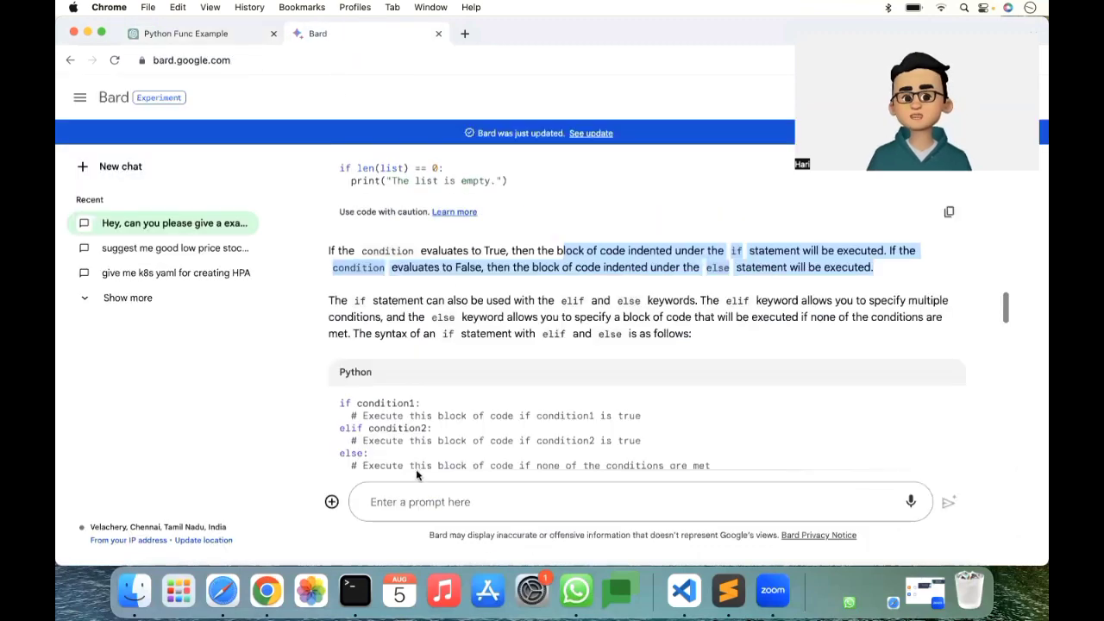
# - Ask Bard 'Can you pls suggest me a good NSE stock to buy for long term'
pyautogui.scroll(-20, 437, 382)
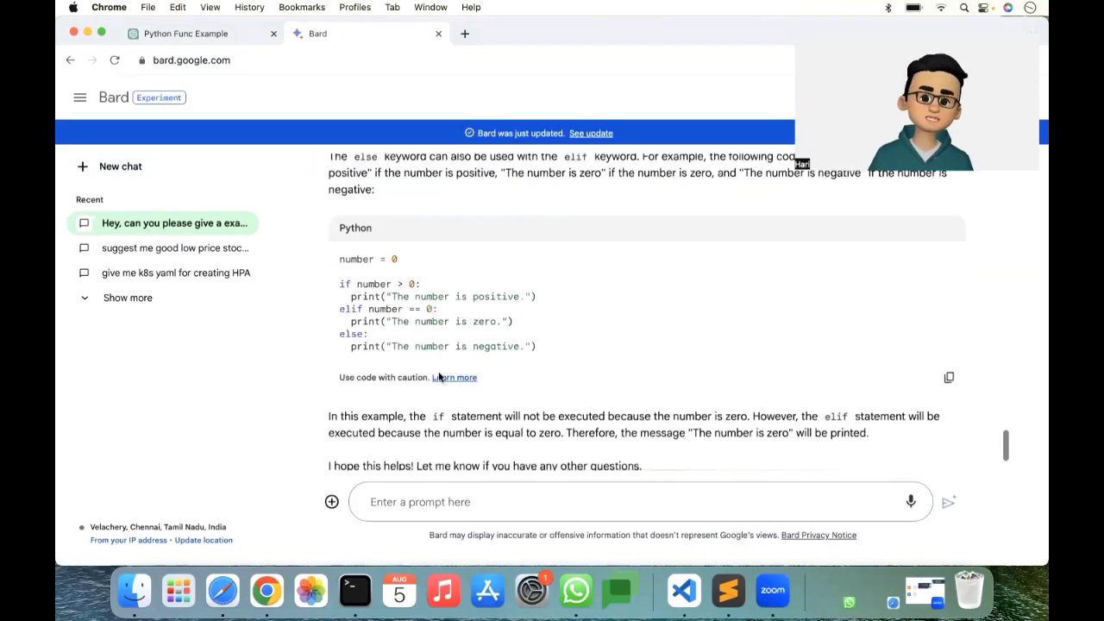
pyautogui.click(422, 497)
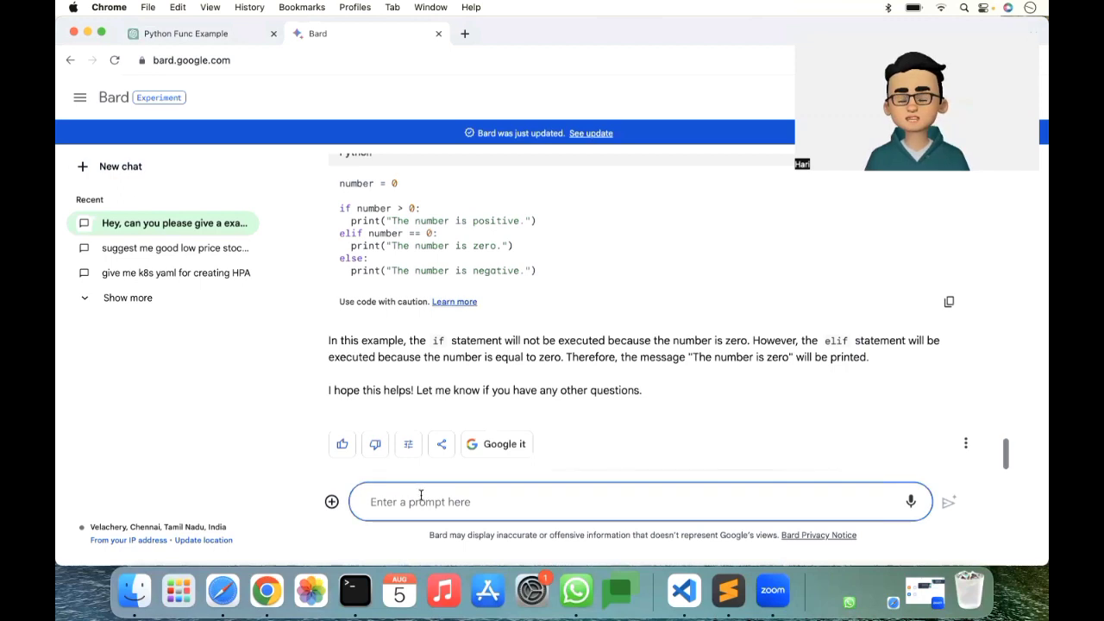
pyautogui.write('Can you pls suggest me a good NSE stock to buy for long term')
pyautogui.press('Return')
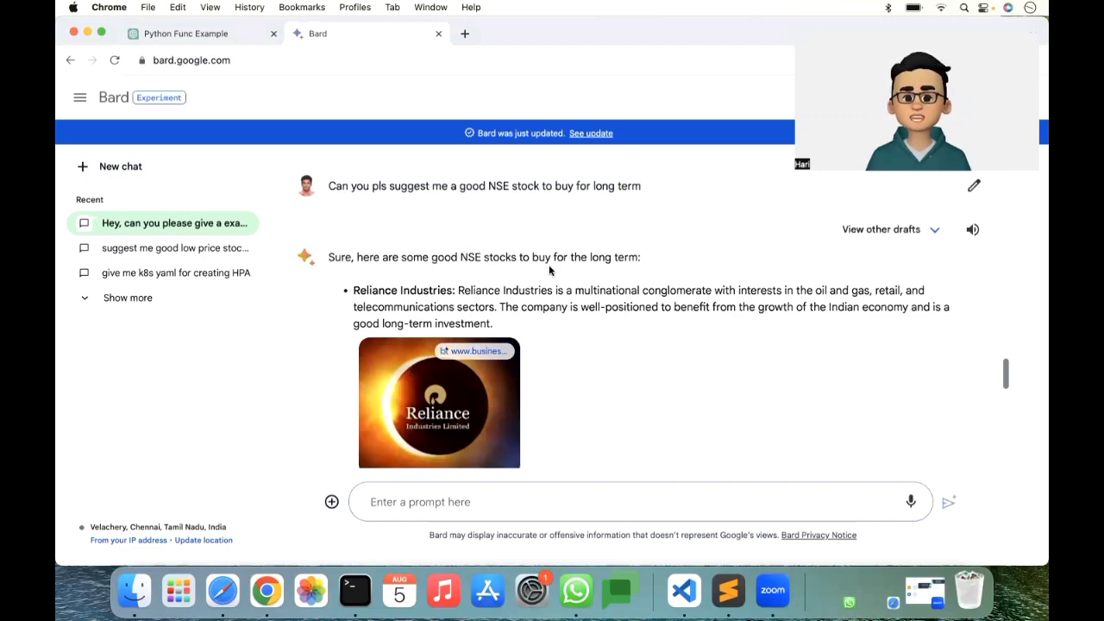
# - Read through Bard's suggestions, from Reliance Industries and TCS to the selection factors
pyautogui.scroll(-1, 518, 300)
pyautogui.moveTo(349, 278); pyautogui.dragTo(545, 310)
pyautogui.scroll(-3, 595, 335)
pyautogui.scroll(-5, 594, 335)
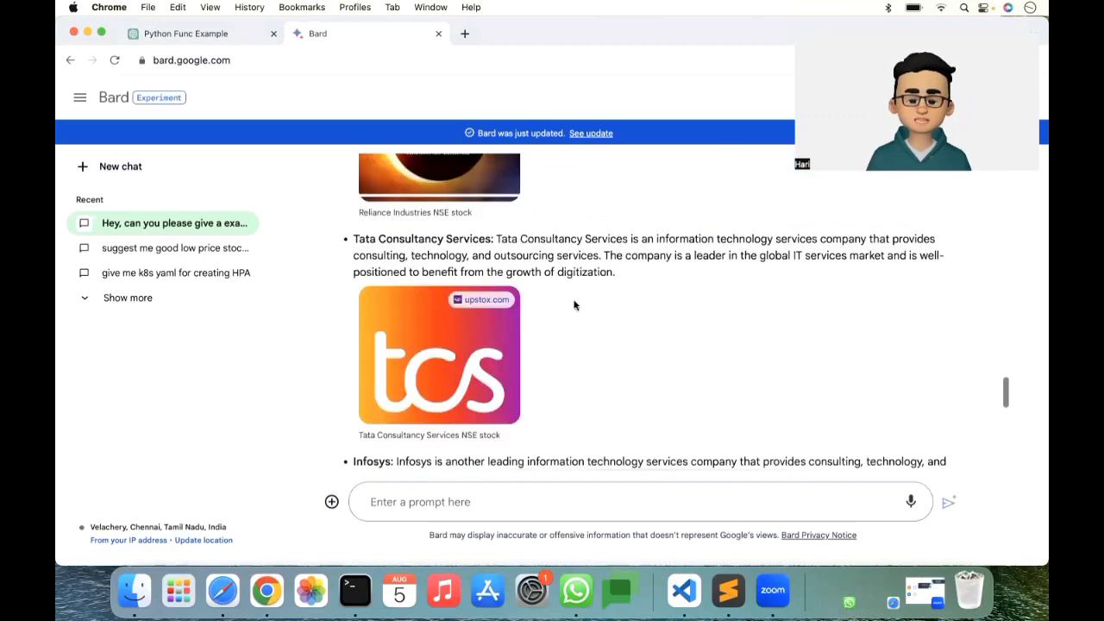
pyautogui.scroll(-12, 579, 317)
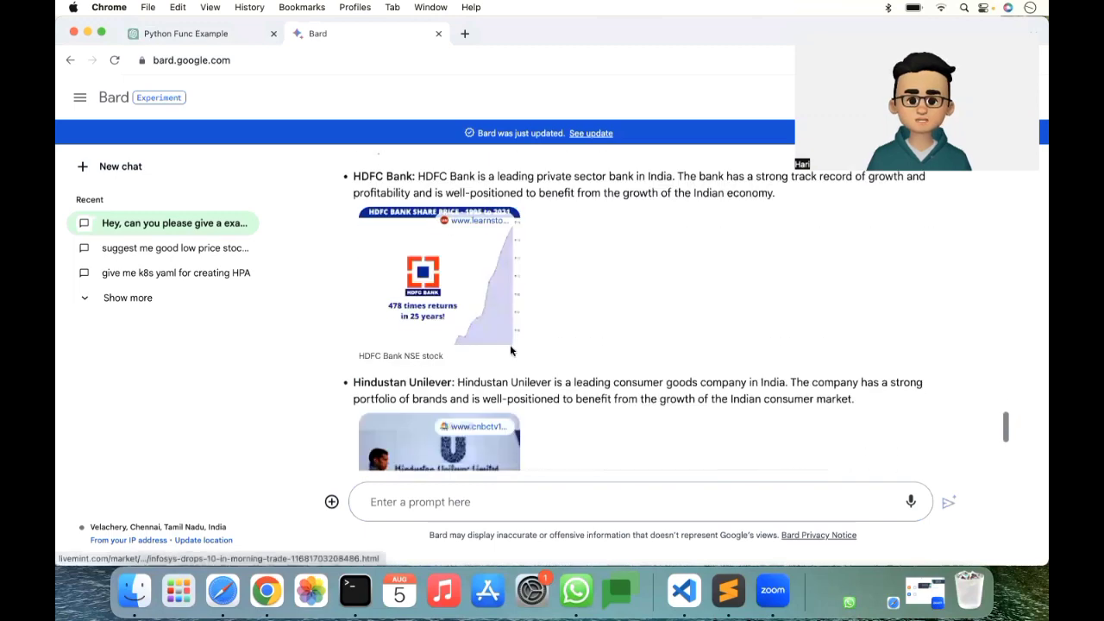
pyautogui.scroll(-5, 520, 360)
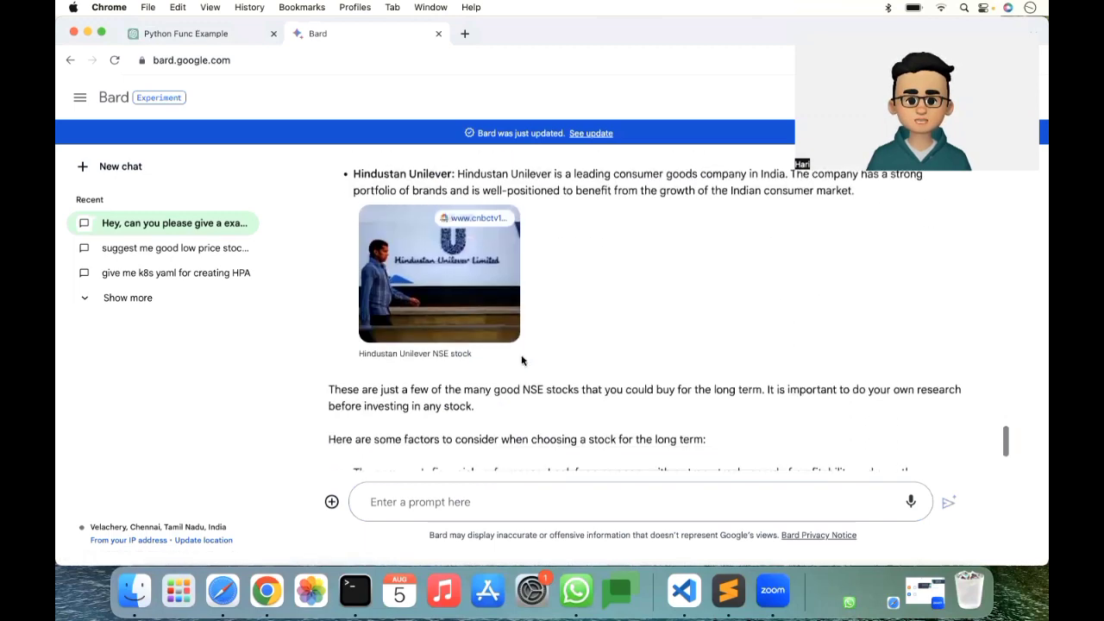
pyautogui.scroll(-4, 440, 354)
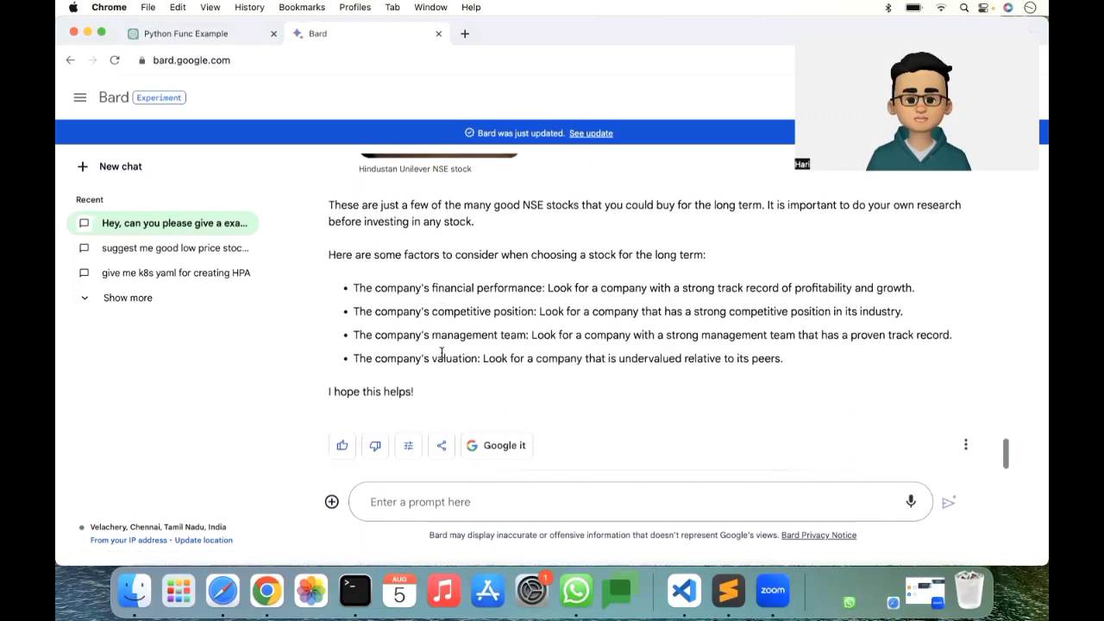